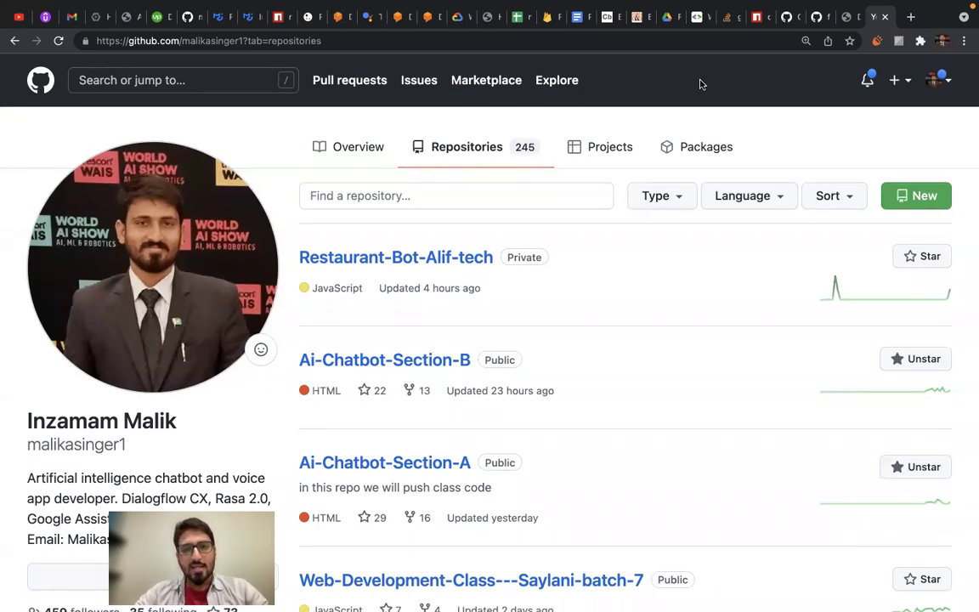
Step: Start a new repository from the repositories page and name it my-first-website-delete-this
mouse_move(753, 7)
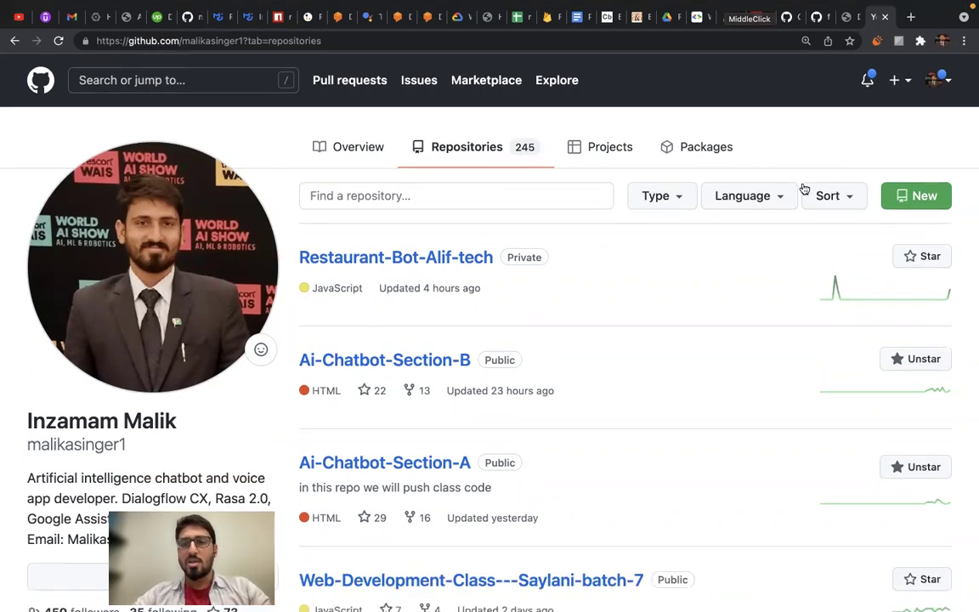
click(916, 197)
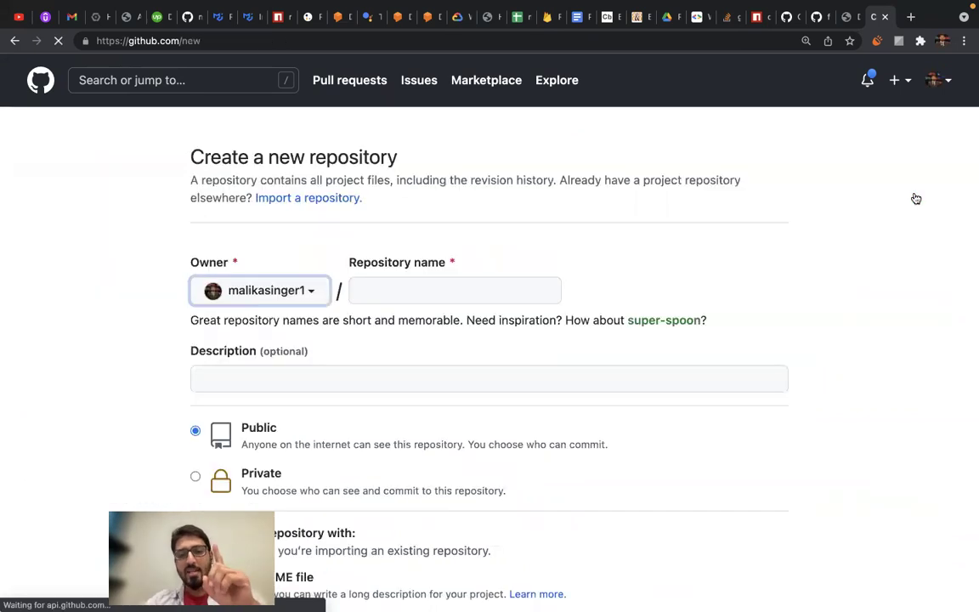
click(483, 297)
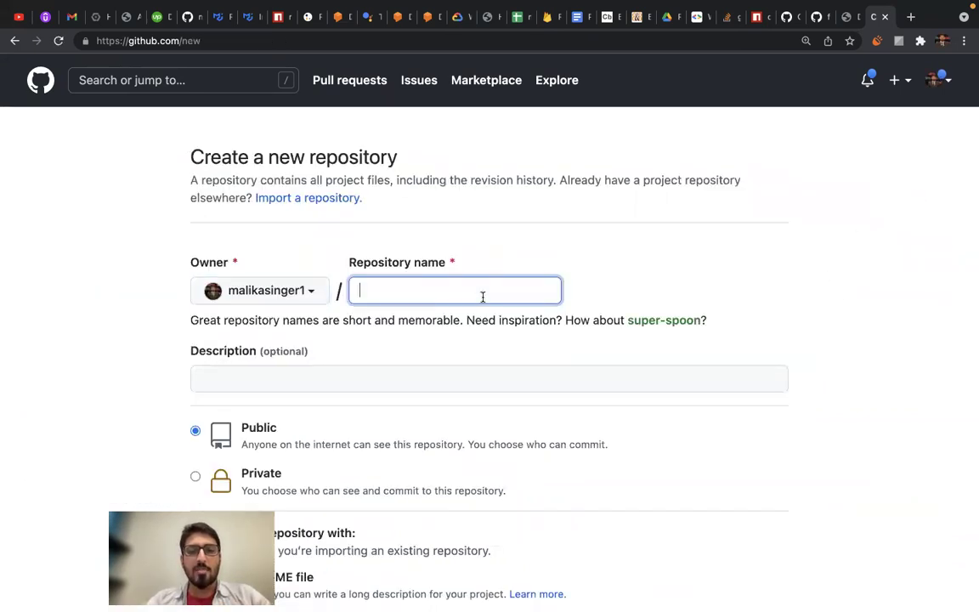
text(m)
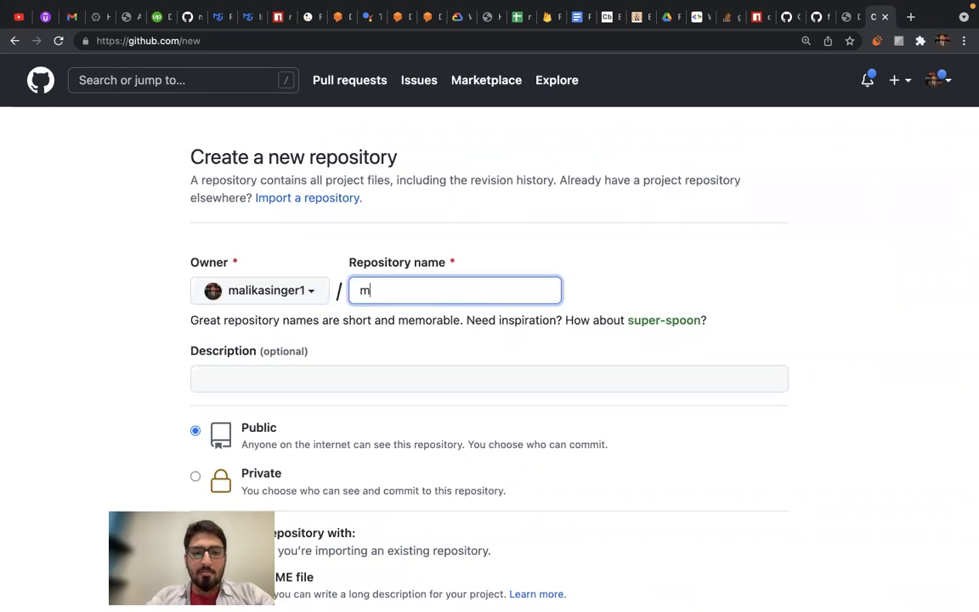
text(y-fi)
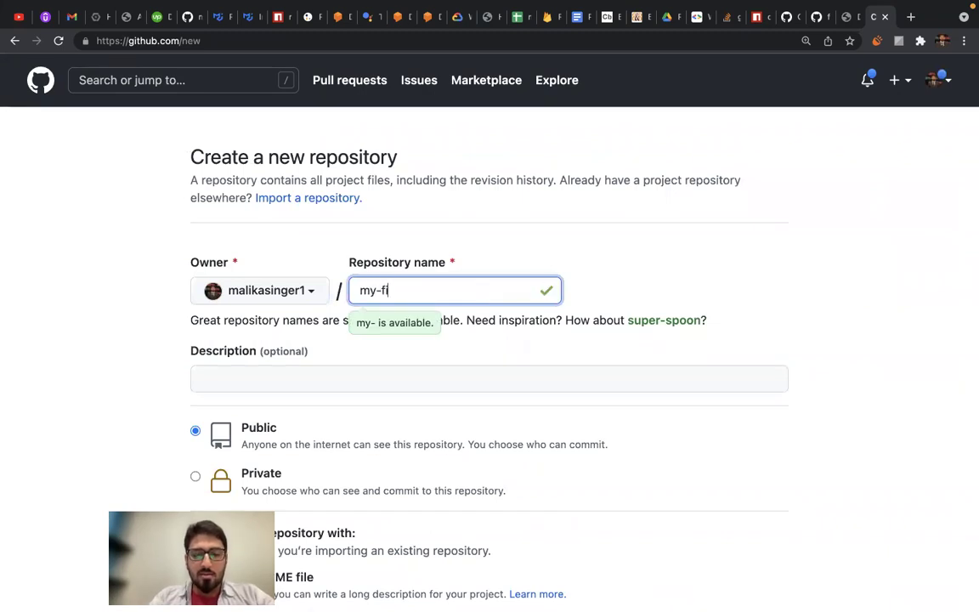
text(rst-w)
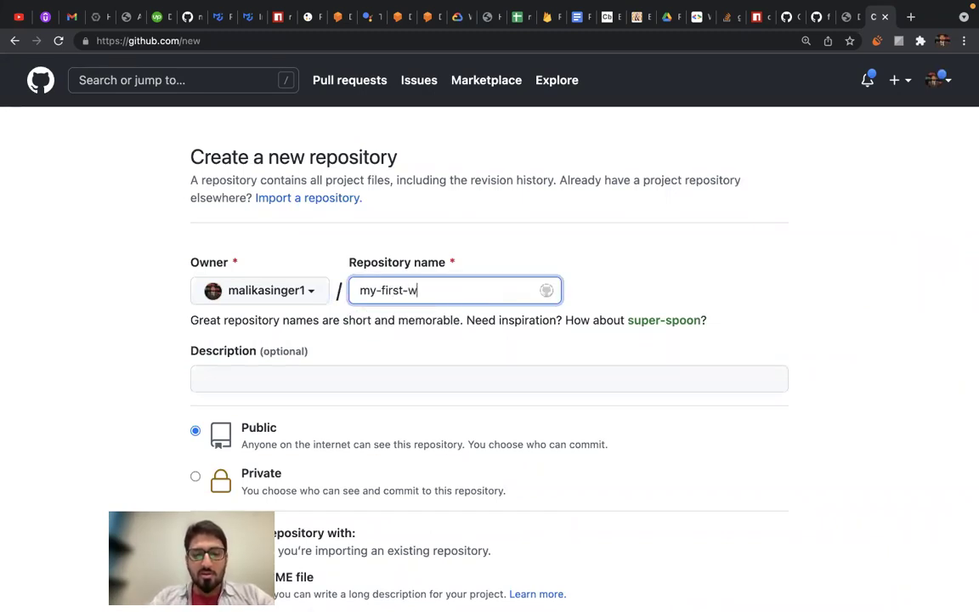
text(ebsite-)
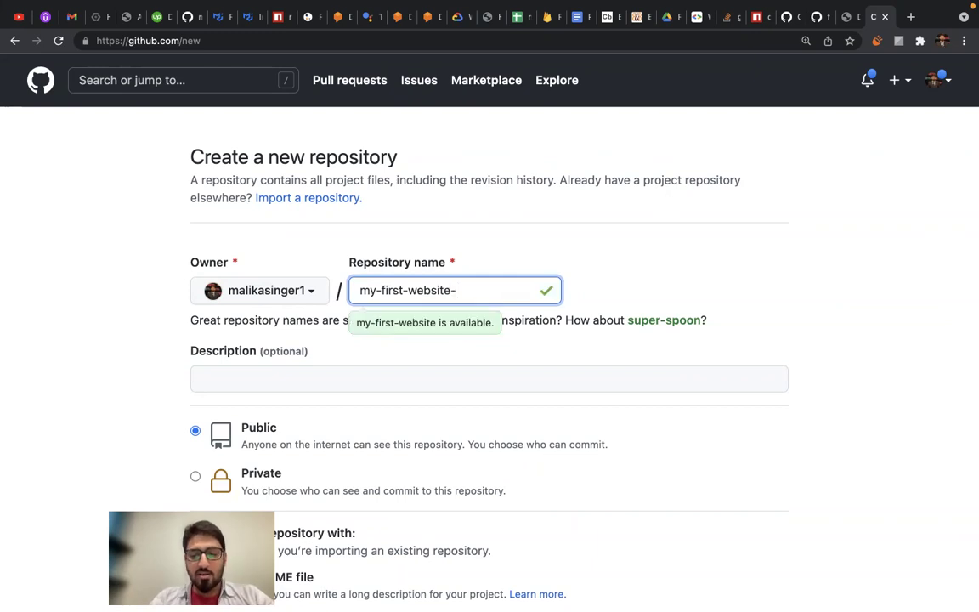
text(delete-this)
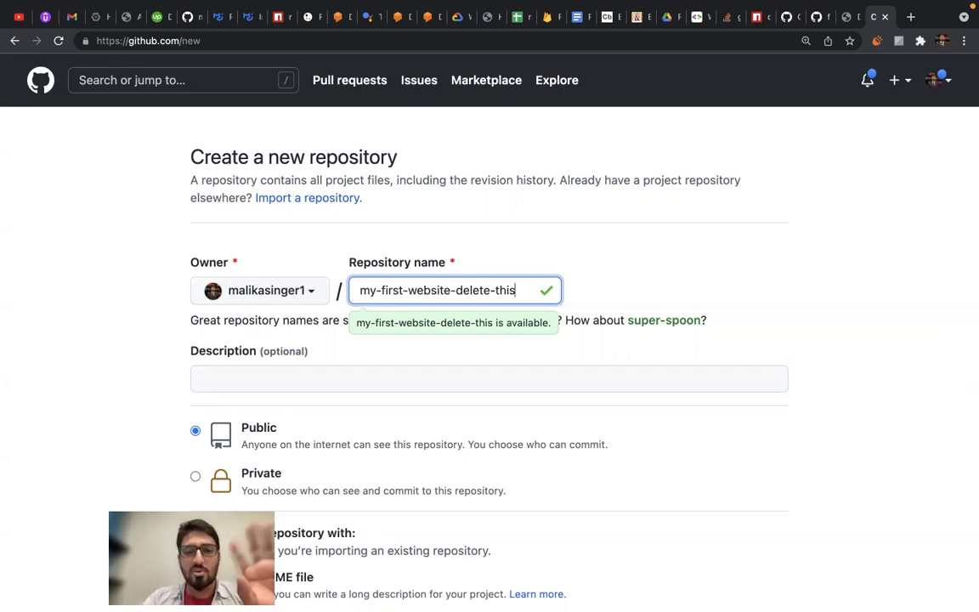
Step: Create the repository as Public without a README file, .gitignore or license
scroll(124, 340, down, 2)
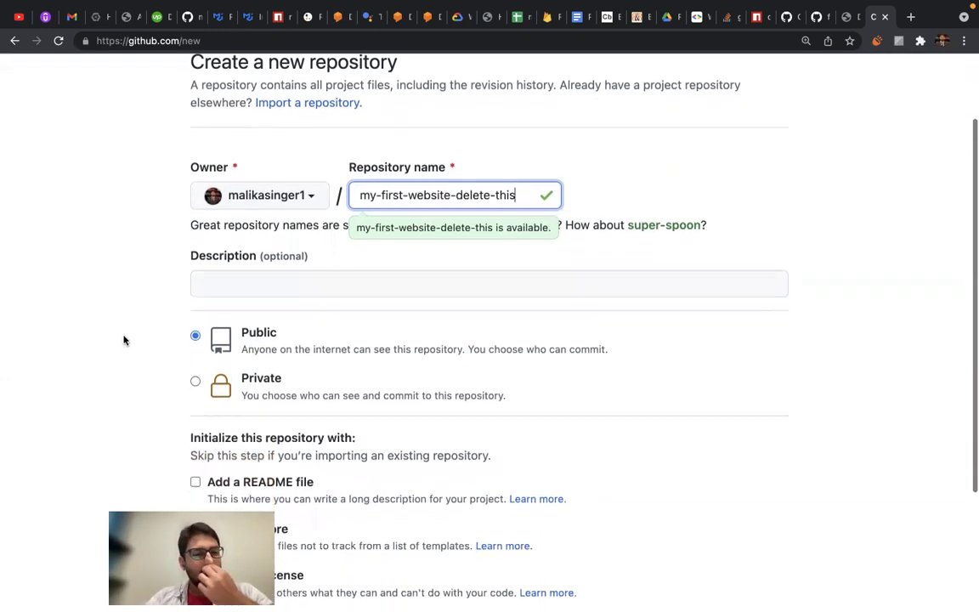
scroll(123, 340, down, 4)
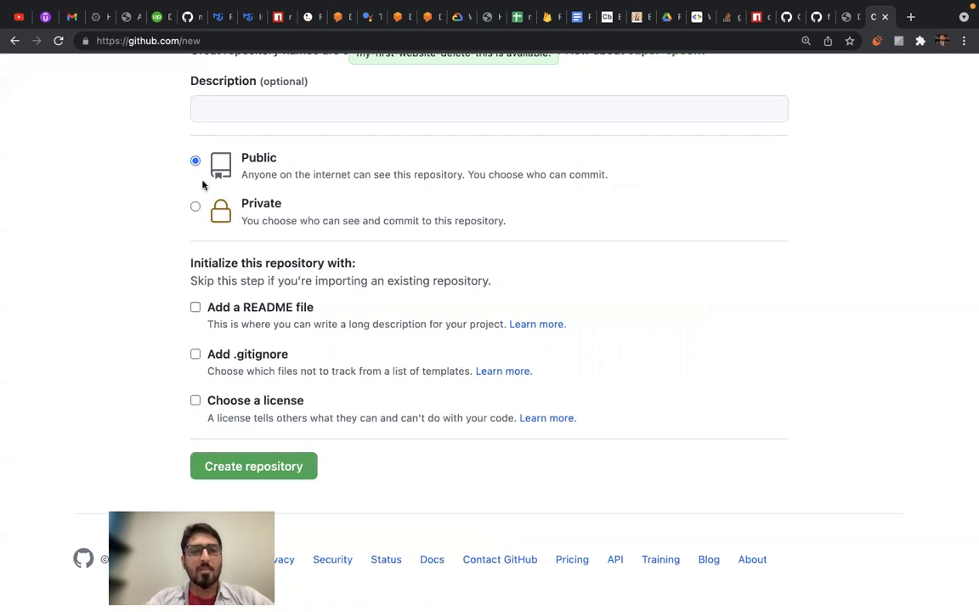
scroll(120, 267, up, 2)
scroll(117, 323, down, 2)
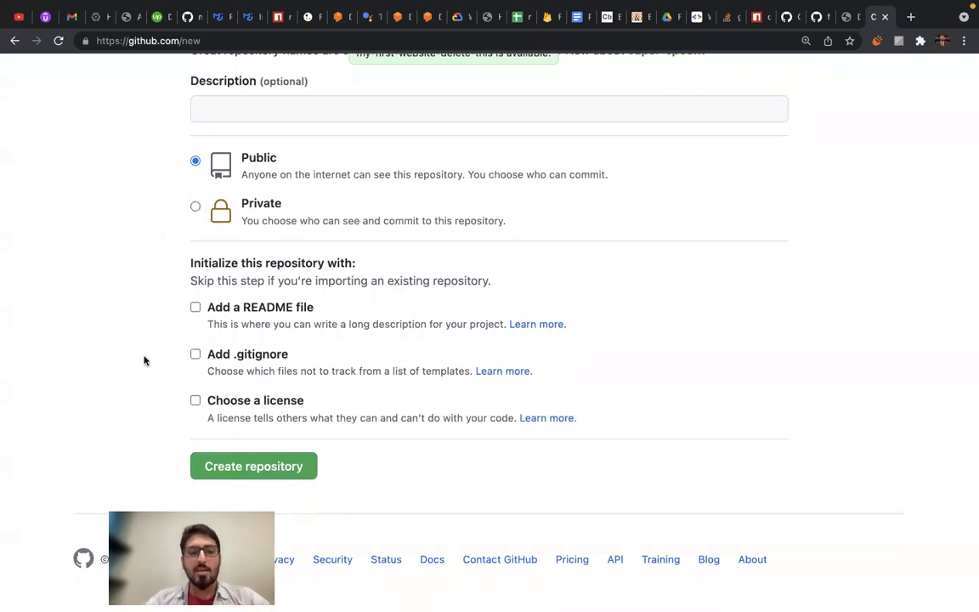
click(252, 470)
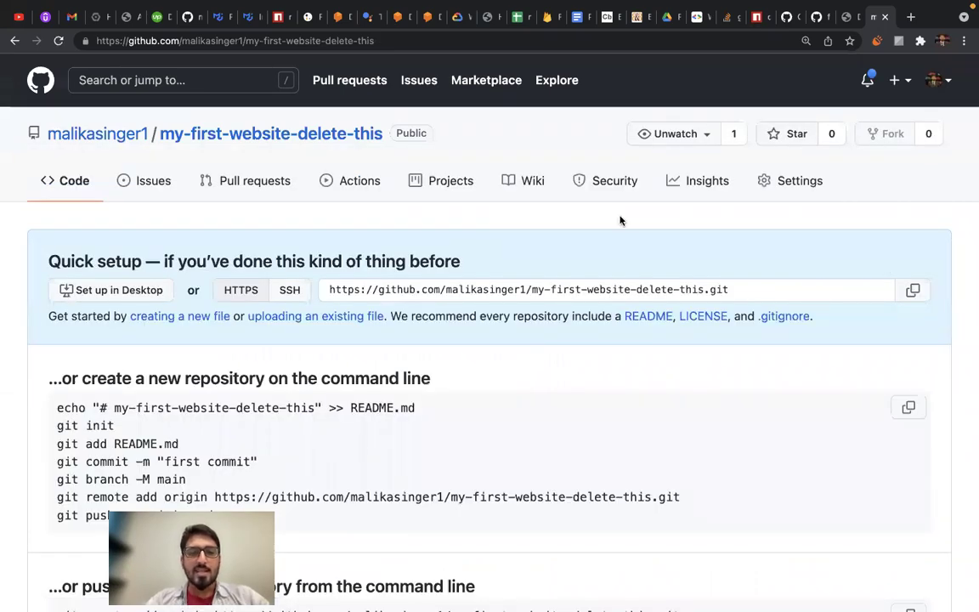
Step: Examine the new repository's Quick setup section and its options for getting started with files
scroll(621, 221, down, 2)
scroll(620, 221, down, 1)
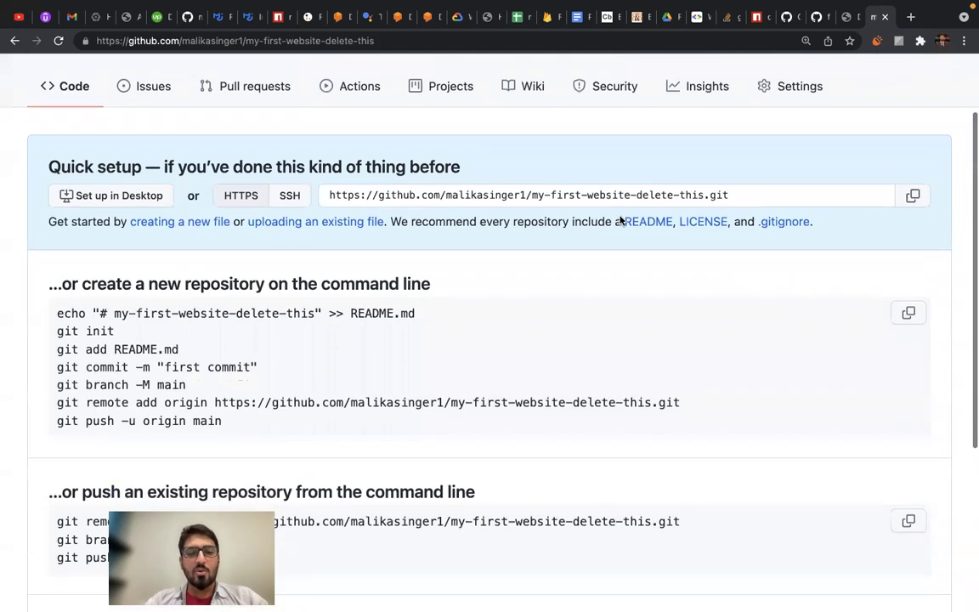
scroll(620, 221, up, 2)
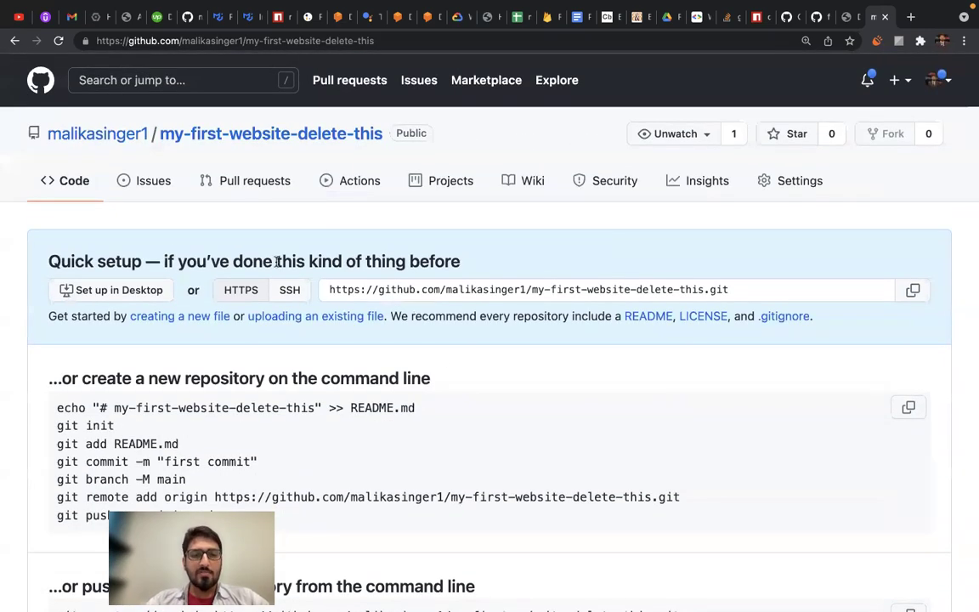
double_click(70, 262)
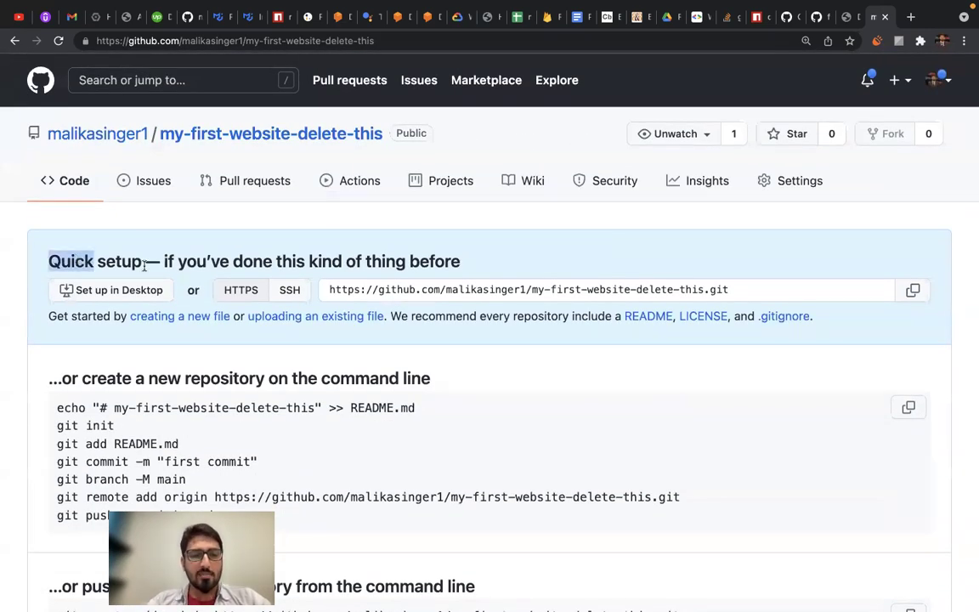
double_click(202, 262)
double_click(252, 261)
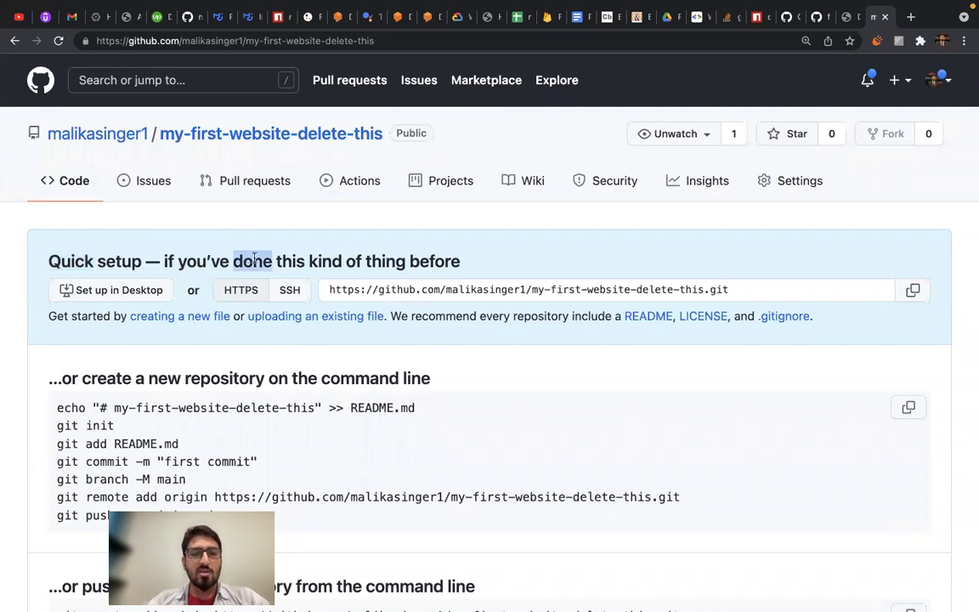
double_click(324, 262)
double_click(434, 262)
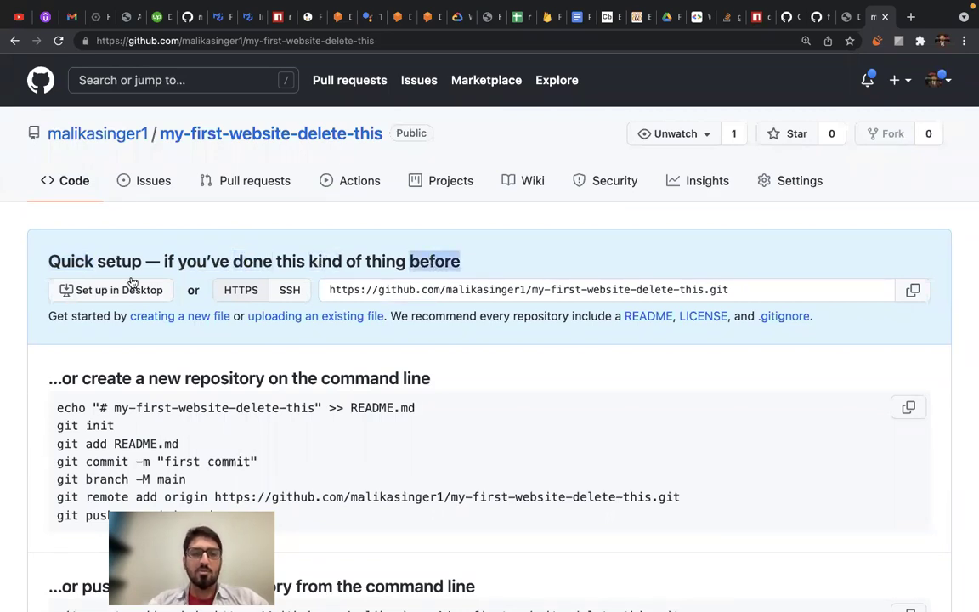
mouse_move(39, 259)
mouse_down()
mouse_move(255, 263)
mouse_move(644, 340)
mouse_up()
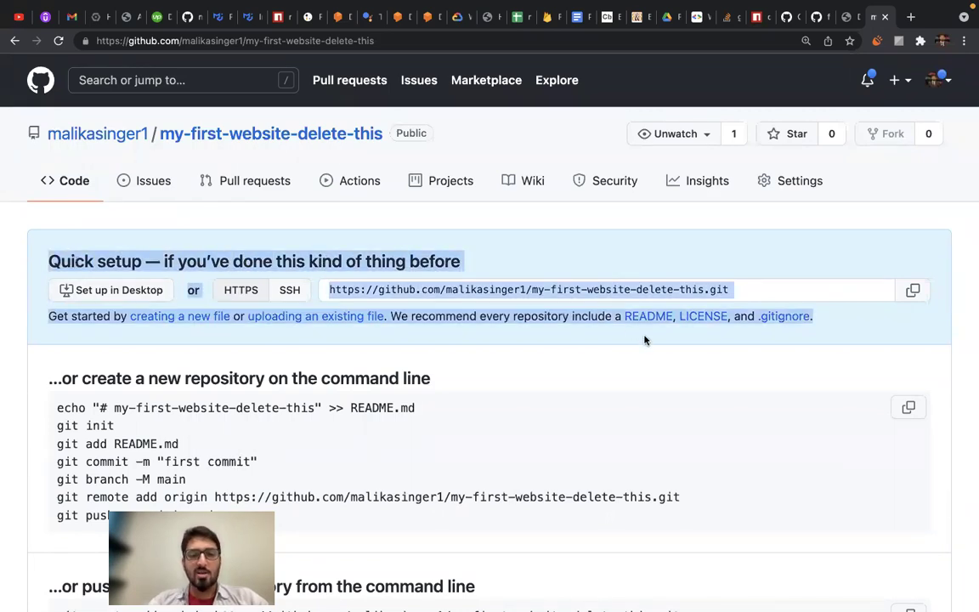
click(577, 339)
triple_click(531, 316)
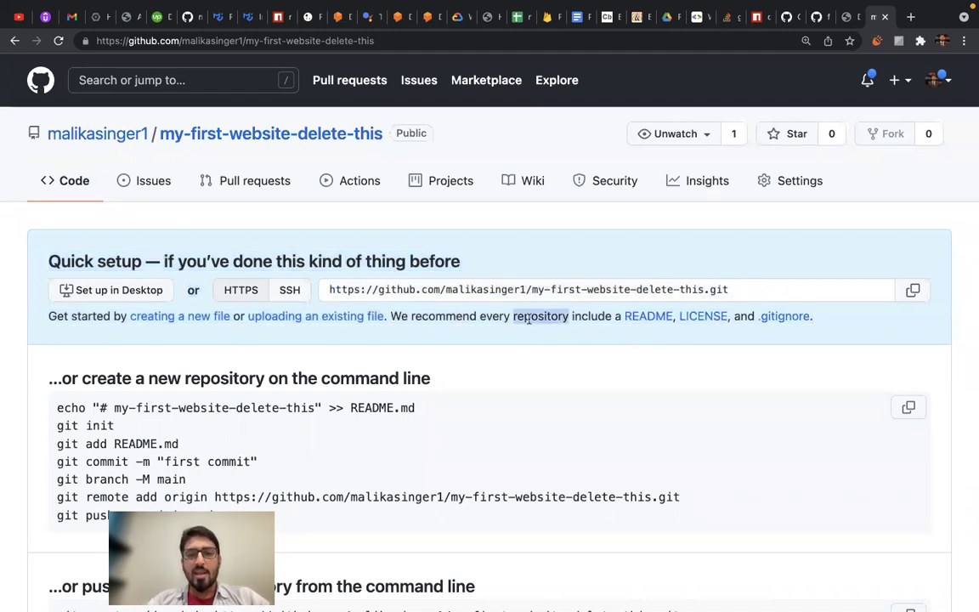
click(528, 317)
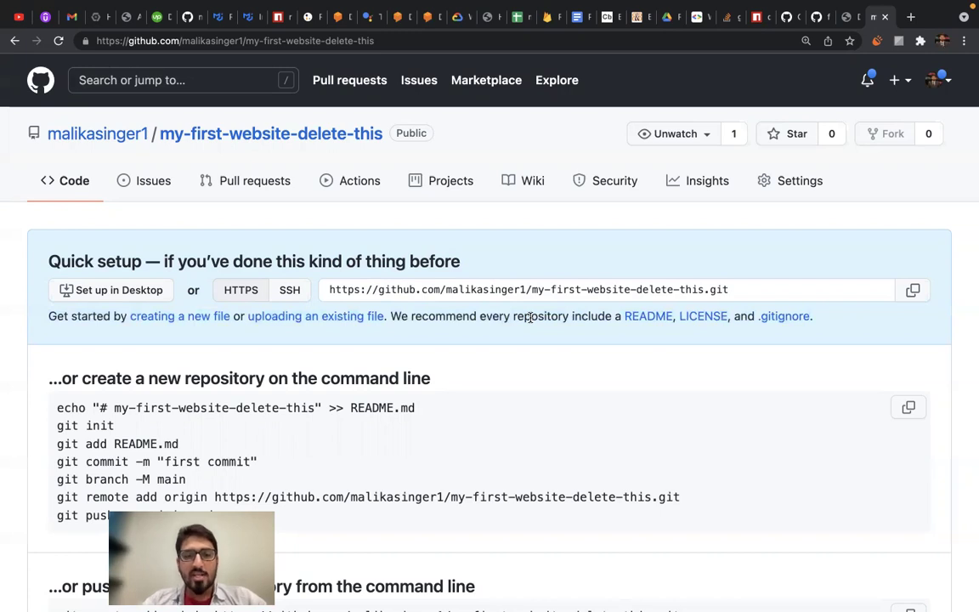
triple_click(531, 317)
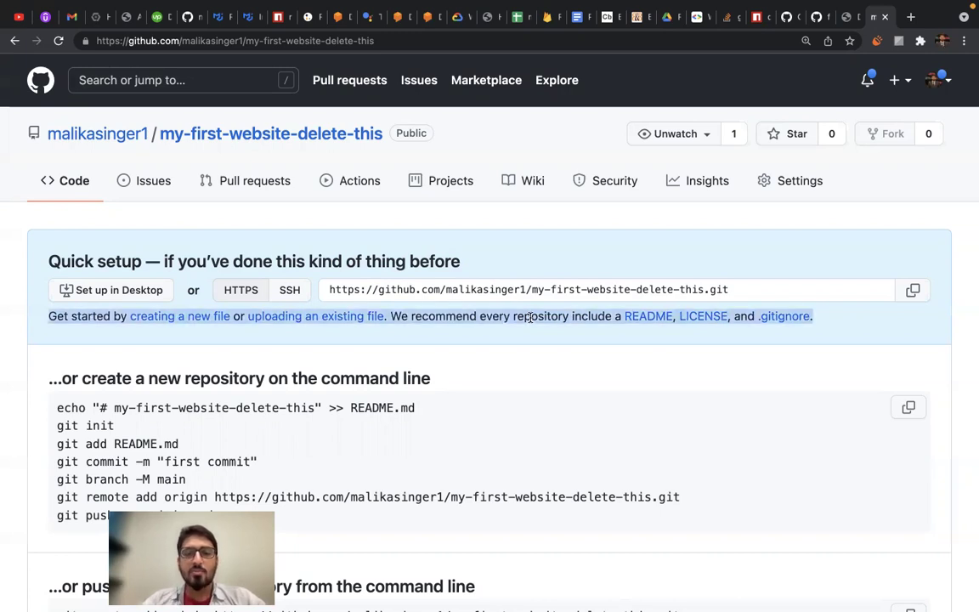
click(530, 317)
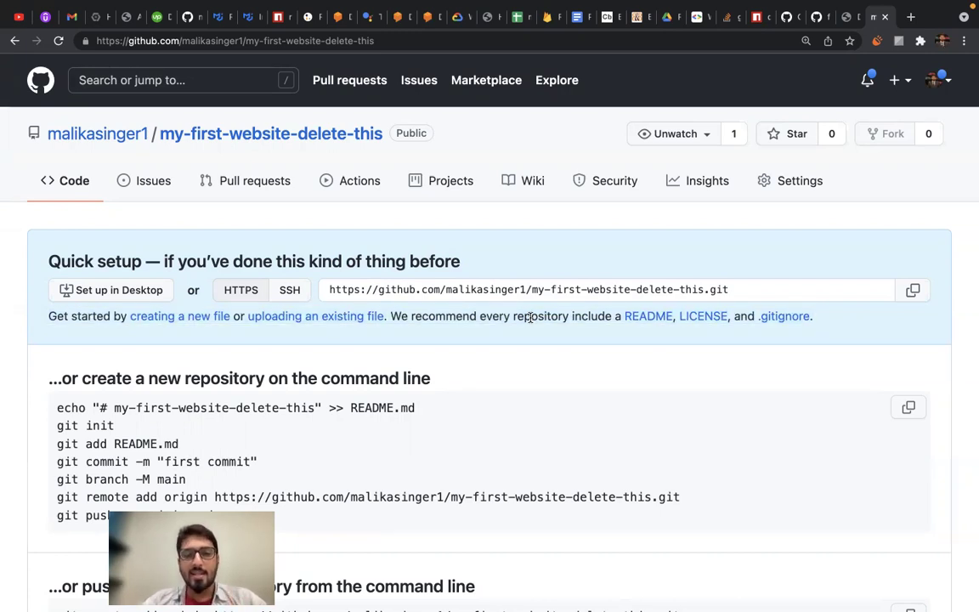
Step: Open the repository's page for uploading existing files and look over the file drop area and commit form
click(304, 322)
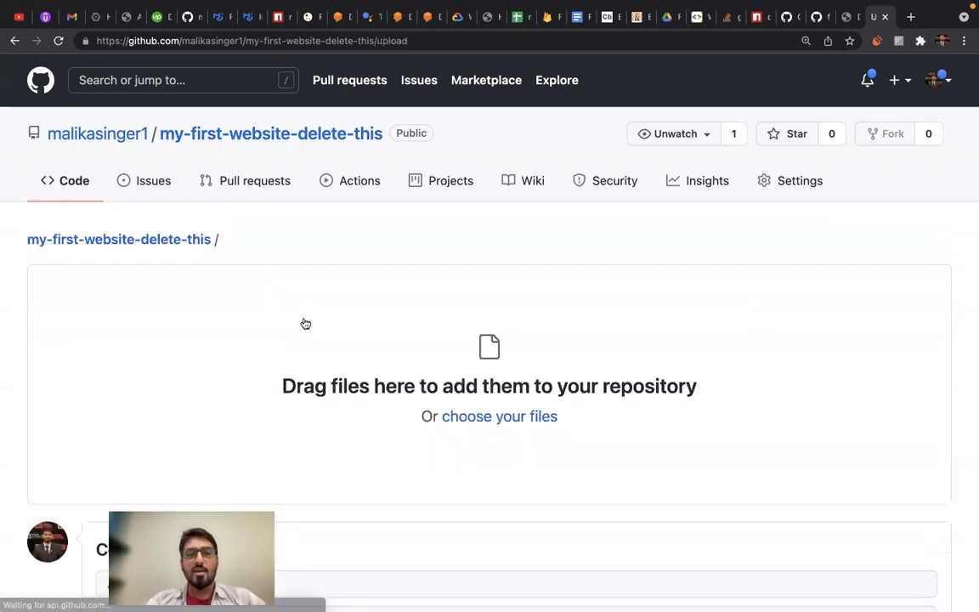
scroll(231, 322, down, 2)
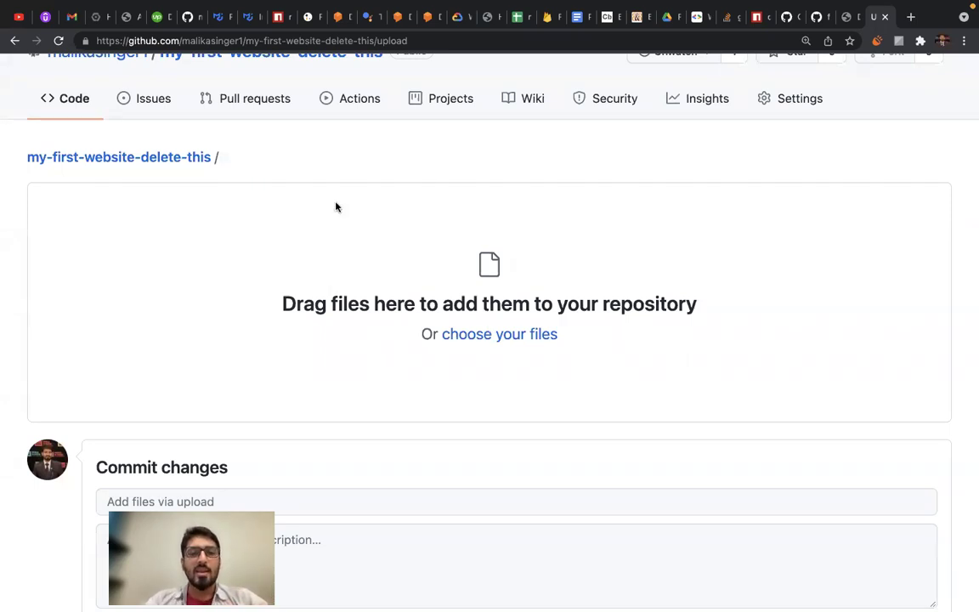
Step: Switch to Visual Studio Code and look through index.html and markups.html in the class3 folder
key(ctrl+Left)
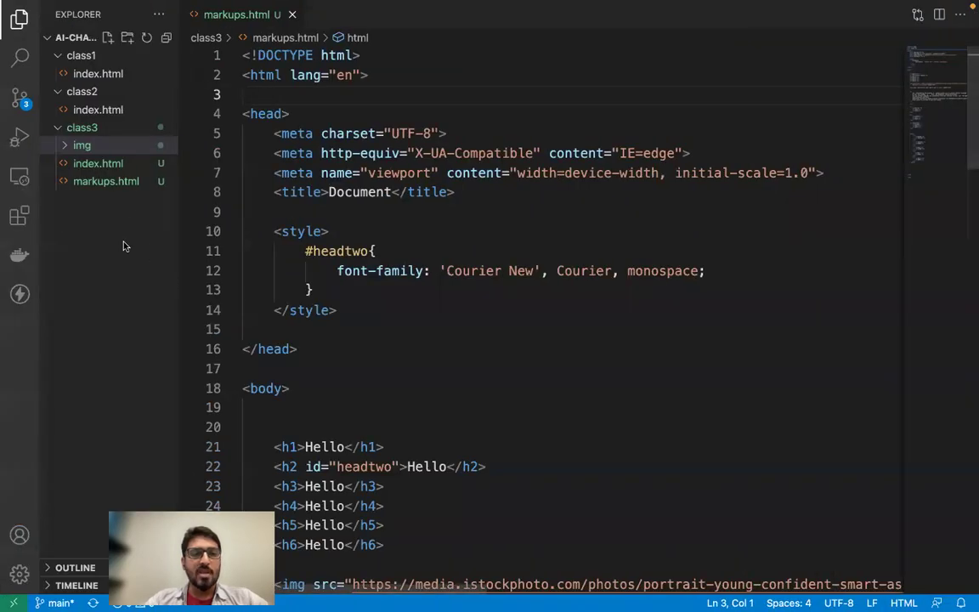
click(108, 218)
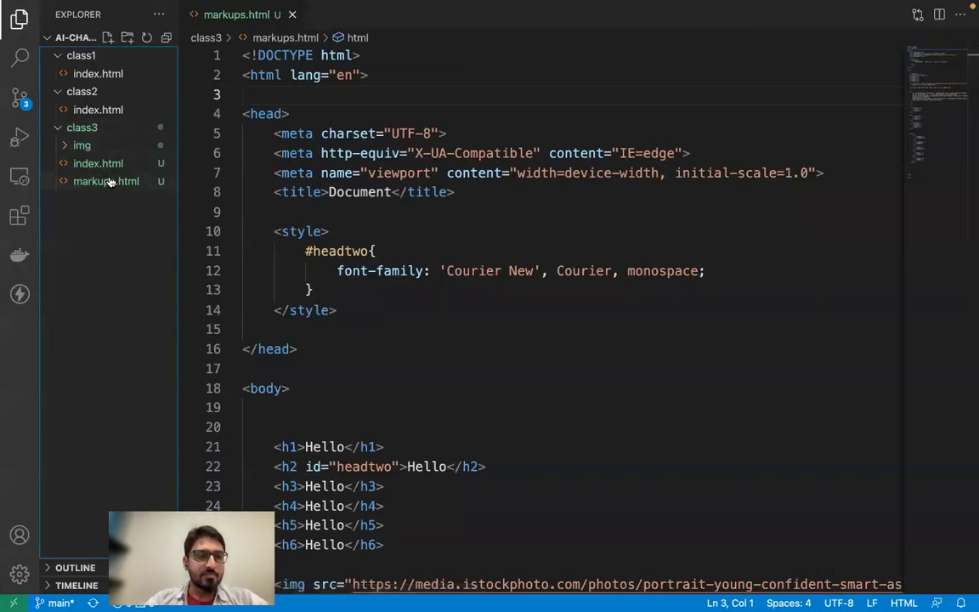
click(98, 169)
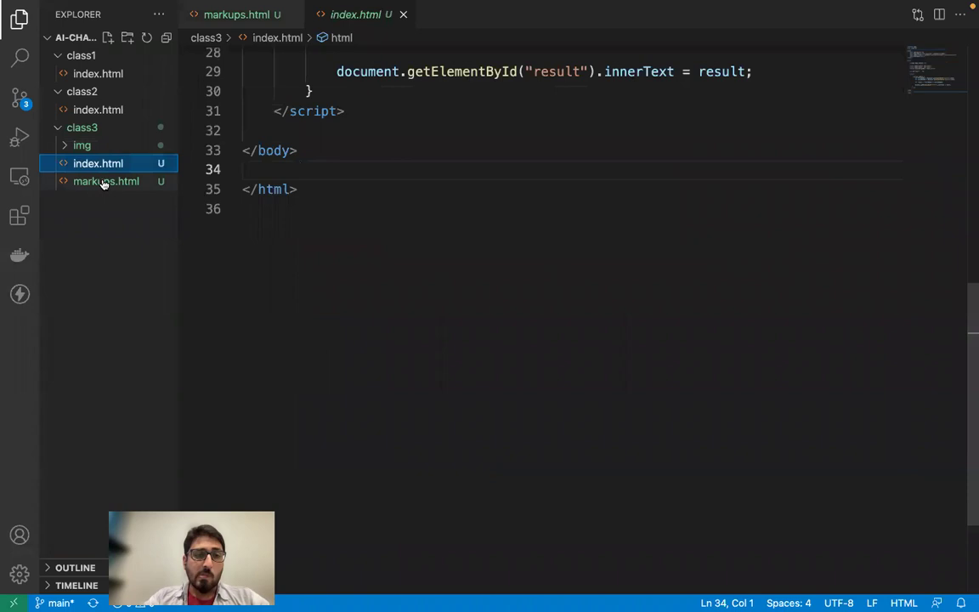
click(102, 182)
click(92, 166)
click(93, 183)
click(90, 163)
click(93, 181)
click(89, 164)
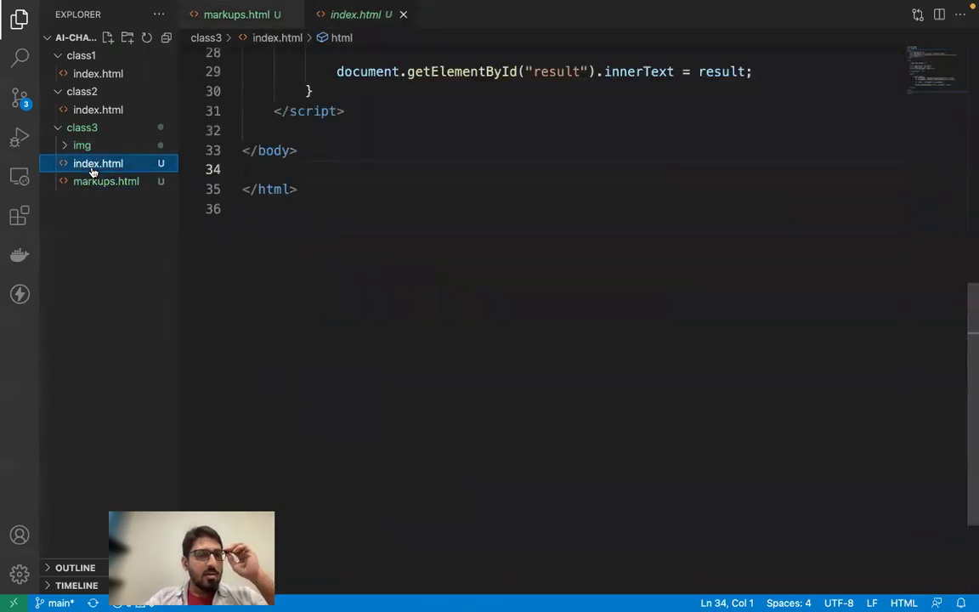
click(92, 181)
click(89, 164)
click(95, 182)
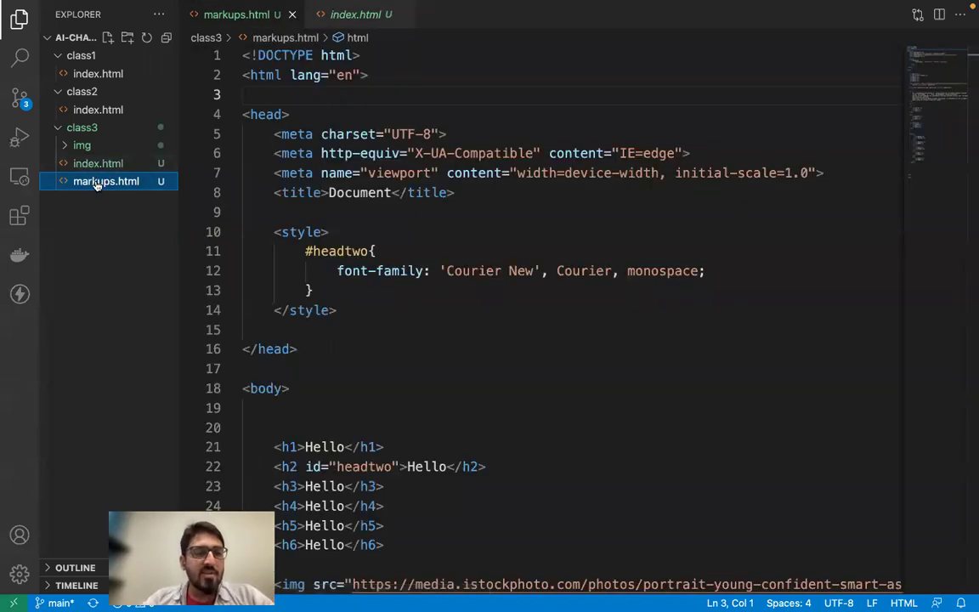
mouse_move(456, 4)
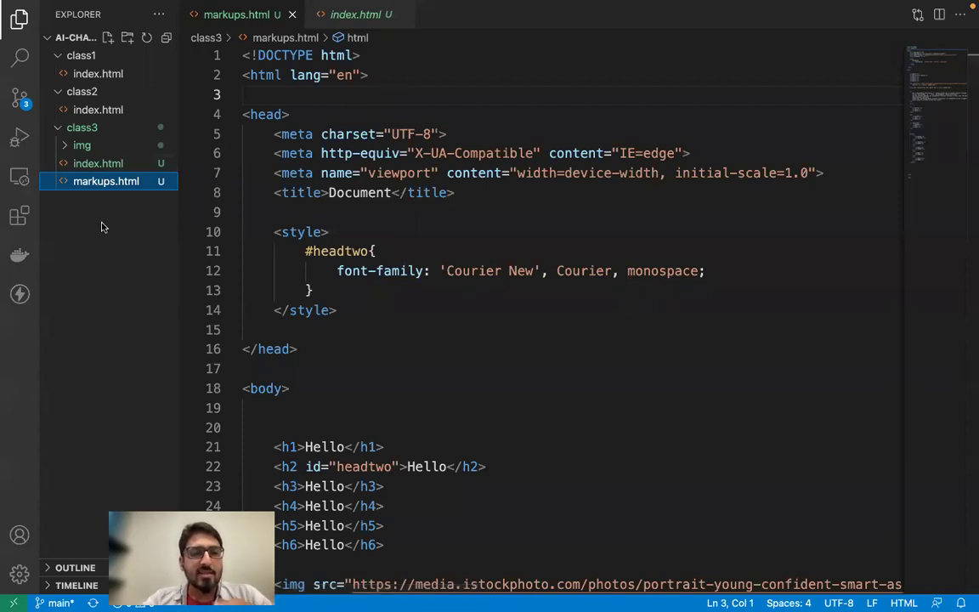
Step: Duplicate the class3 folder in the project and rename the copy class3b
click(60, 129)
click(61, 129)
click(60, 129)
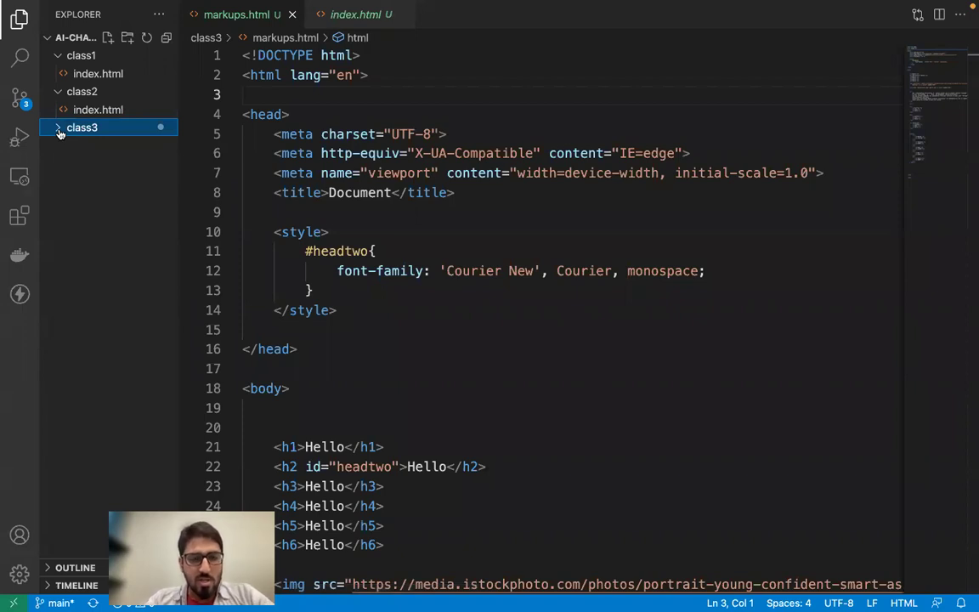
key(super+c)
key(super+v)
key(Return)
key(Right)
key(BackSpace)
key(BackSpace)
key(BackSpace)
key(BackSpace)
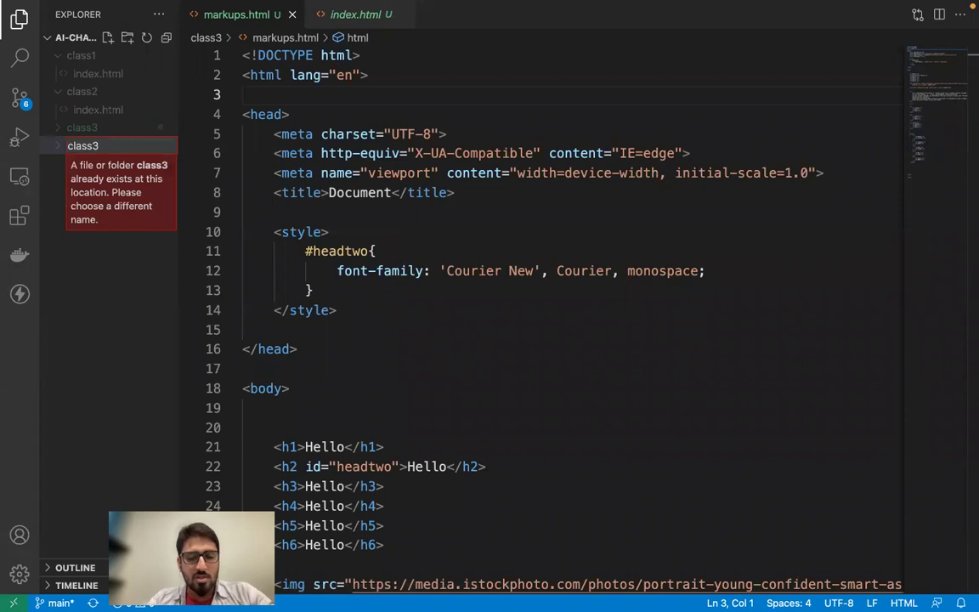
text(b)
key(Return)
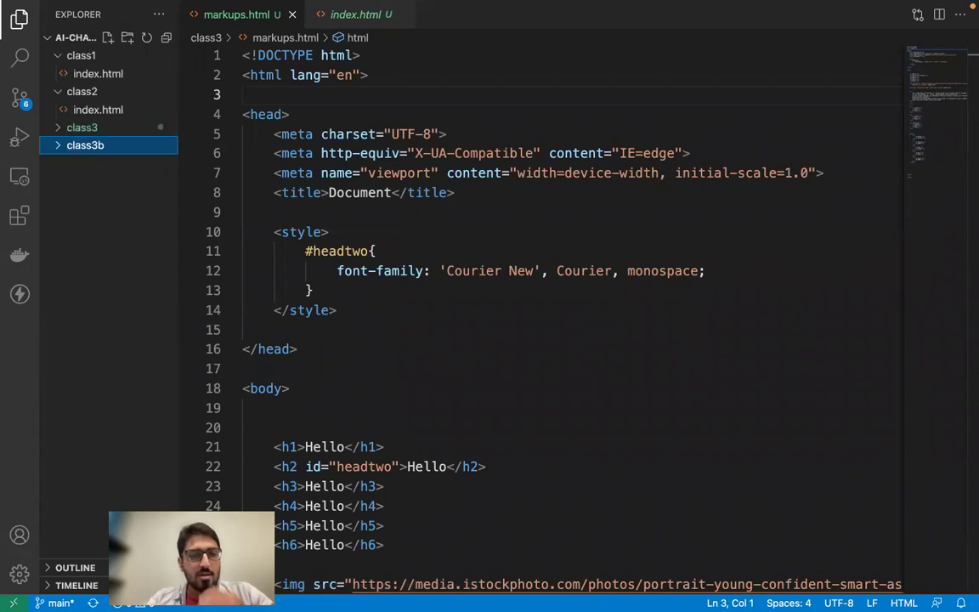
Step: Delete markups.html from the original class3 folder
click(57, 127)
click(100, 182)
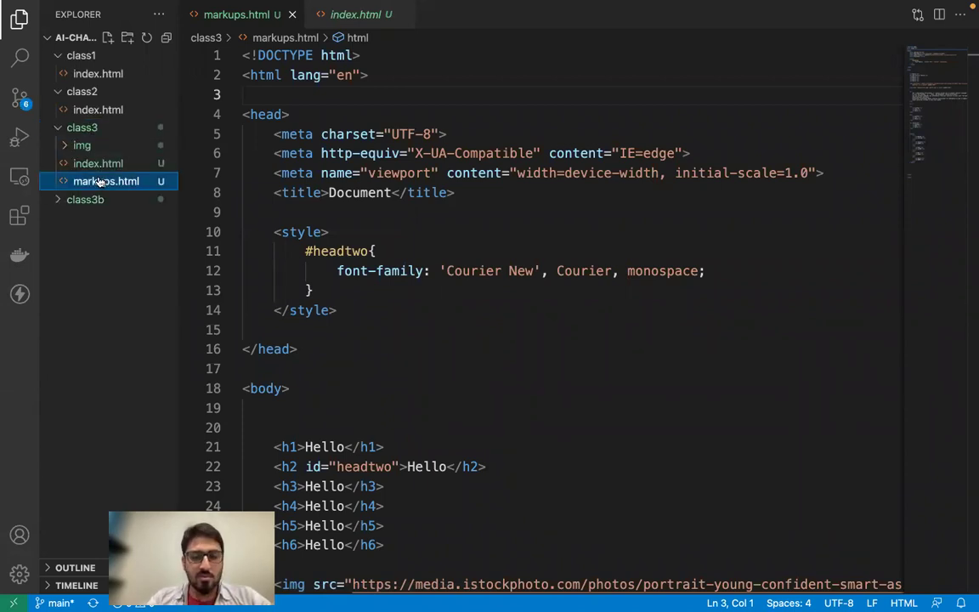
key(super+BackSpace)
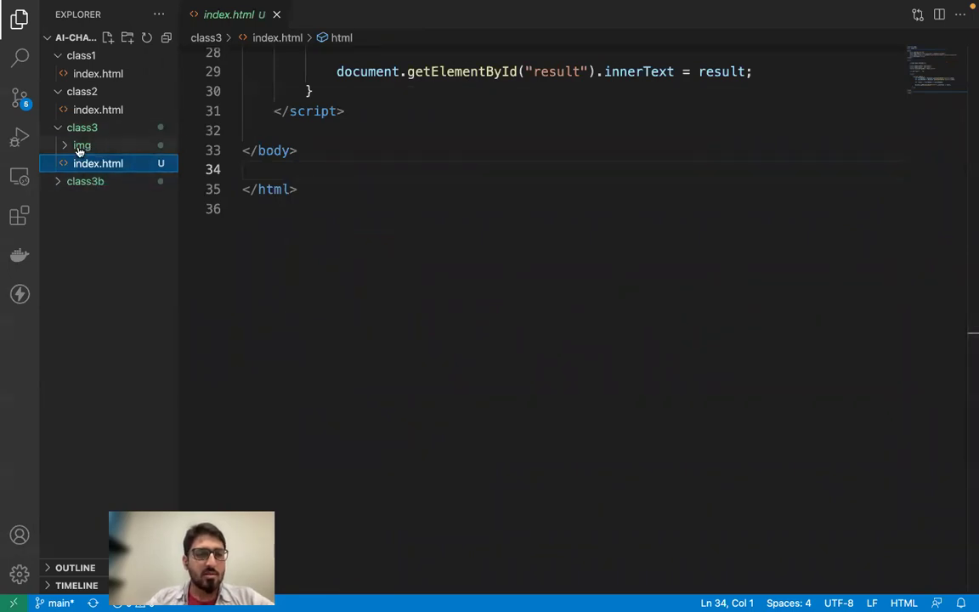
Step: Delete the img folder from class3 and the index.html file from class3b
click(79, 148)
key(super+BackSpace)
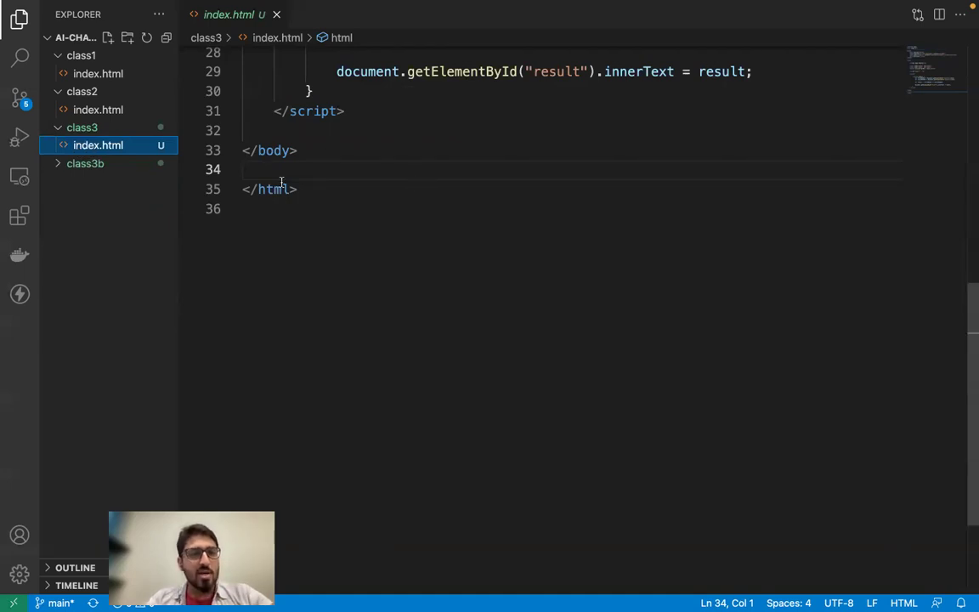
click(62, 165)
click(85, 203)
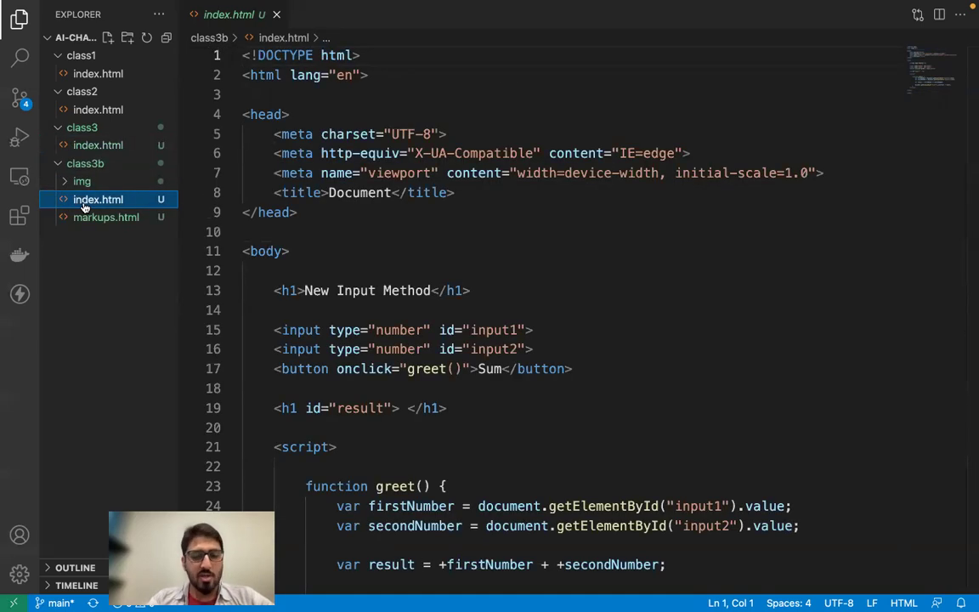
key(super+BackSpace)
Step: Rename markups.html in the class3b folder to index.html
click(98, 207)
key(Return)
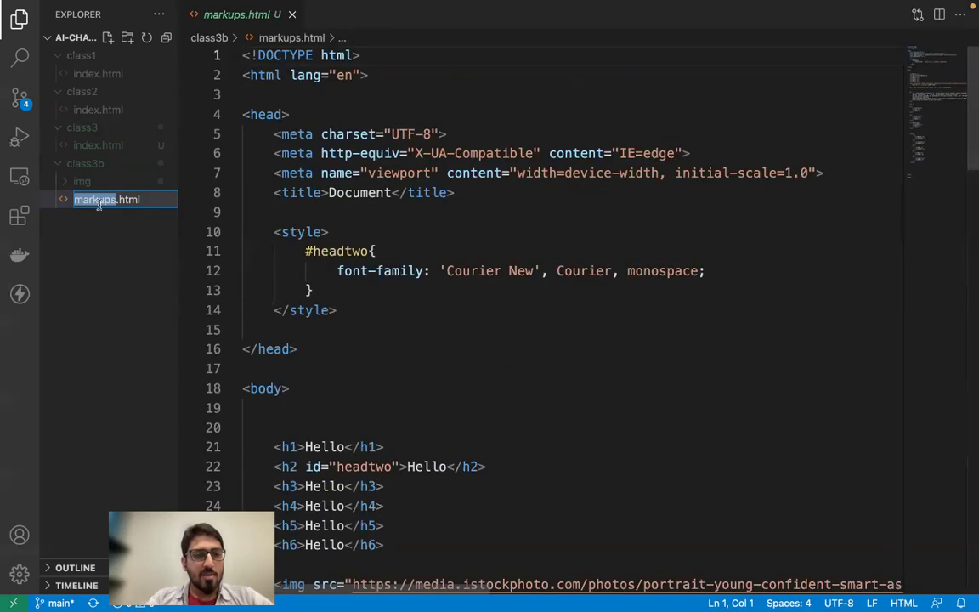
key(BackSpace)
text(index)
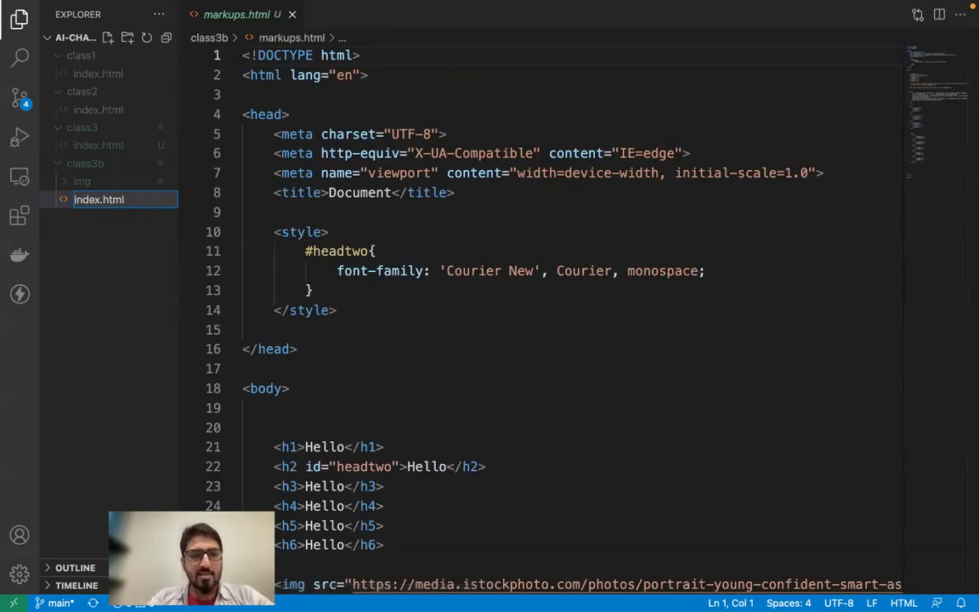
key(Return)
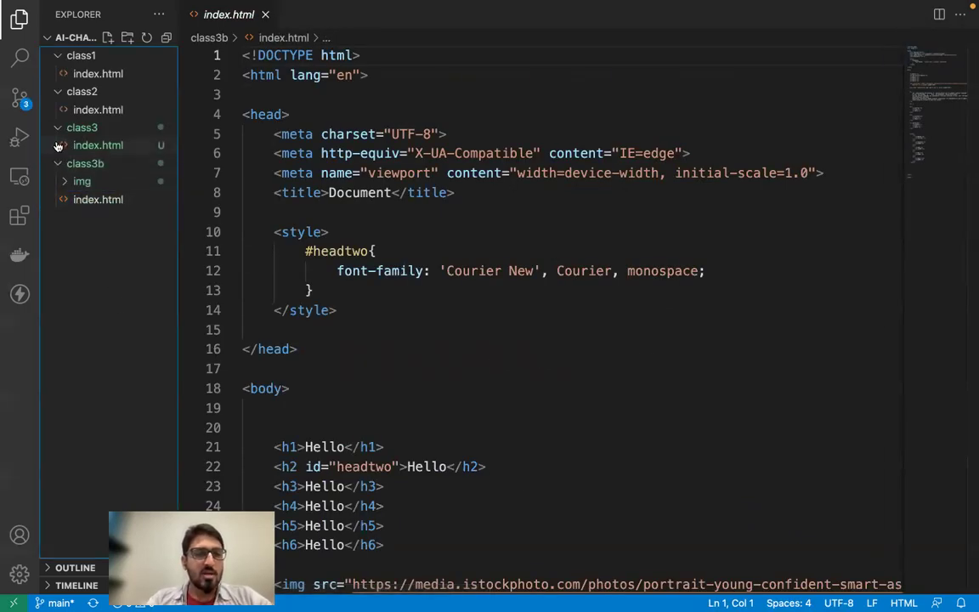
Step: Collapse the class1, class2 and class3 folders and review class3b's index.html code and img folder contents
click(57, 128)
click(57, 91)
click(57, 55)
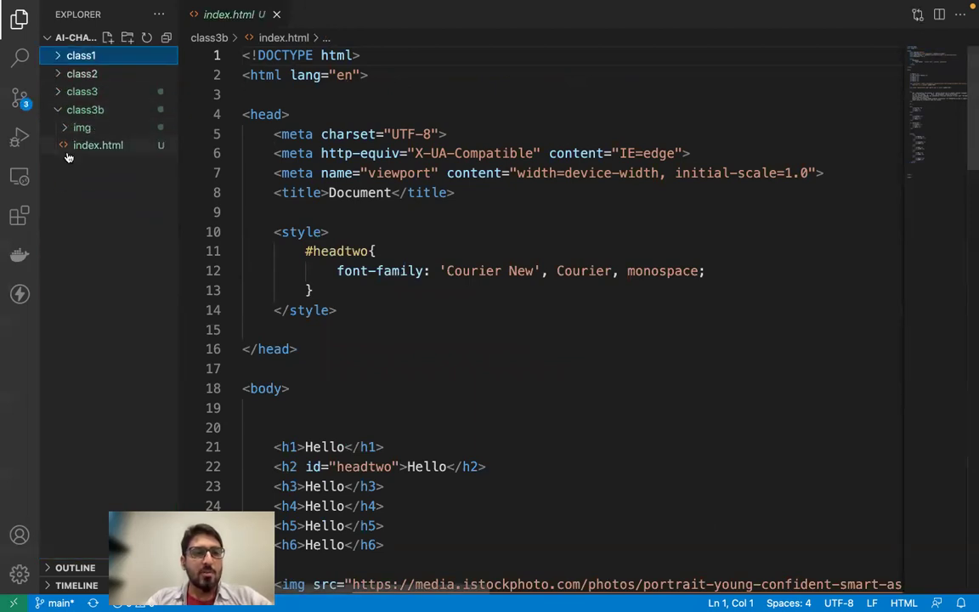
scroll(442, 310, down, 12)
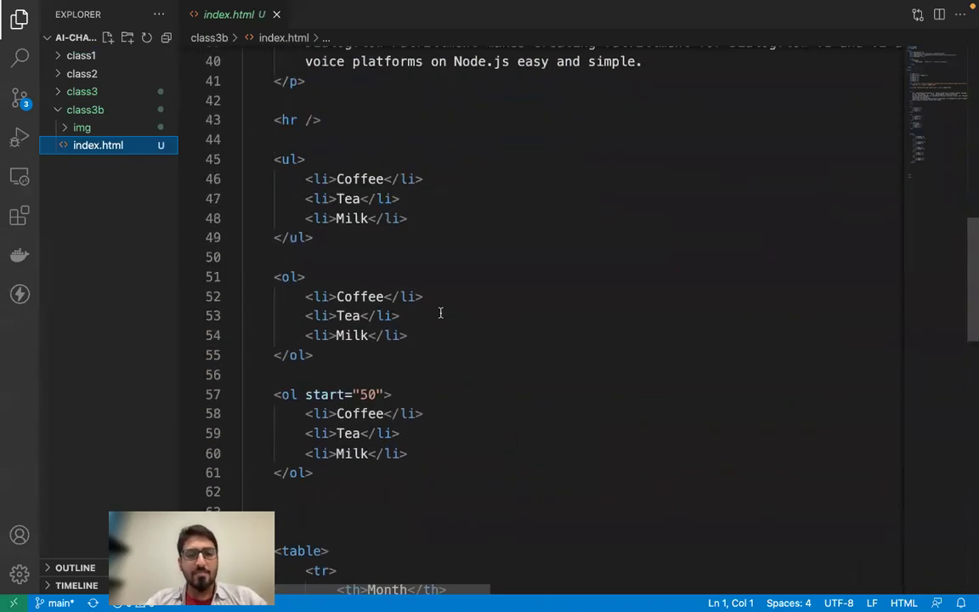
scroll(441, 313, up, 12)
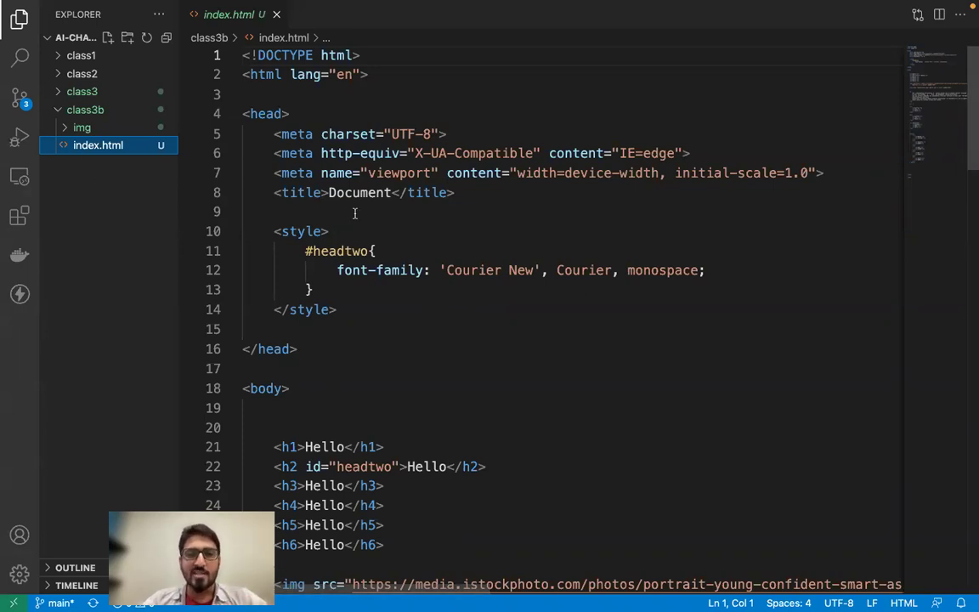
click(64, 130)
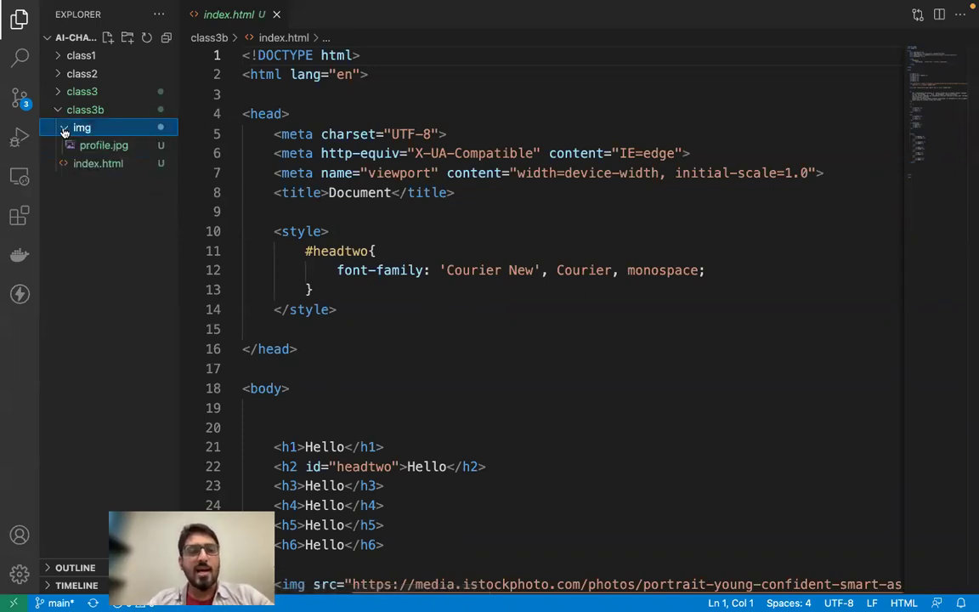
click(64, 129)
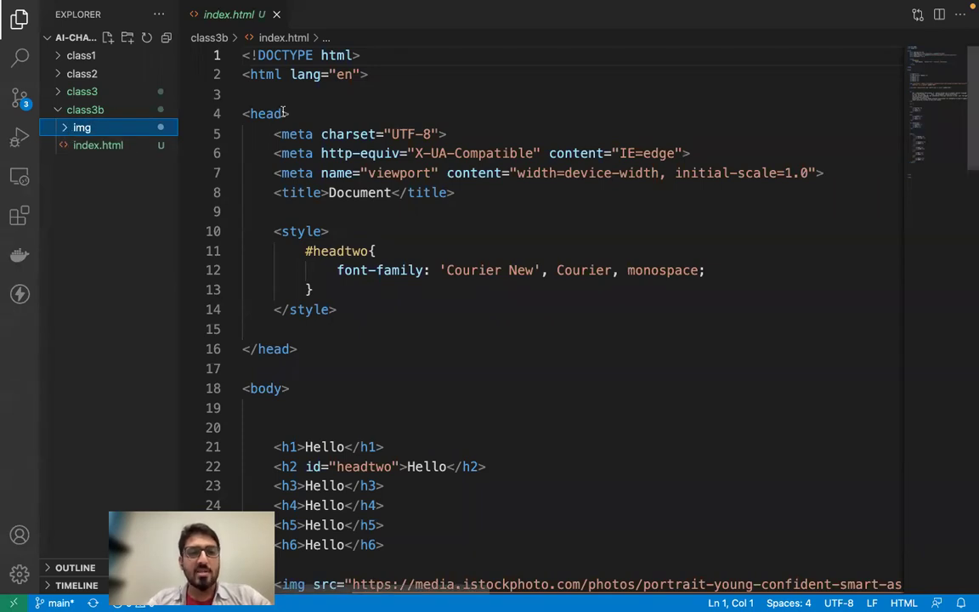
drag(243, 114, 411, 311)
click(412, 311)
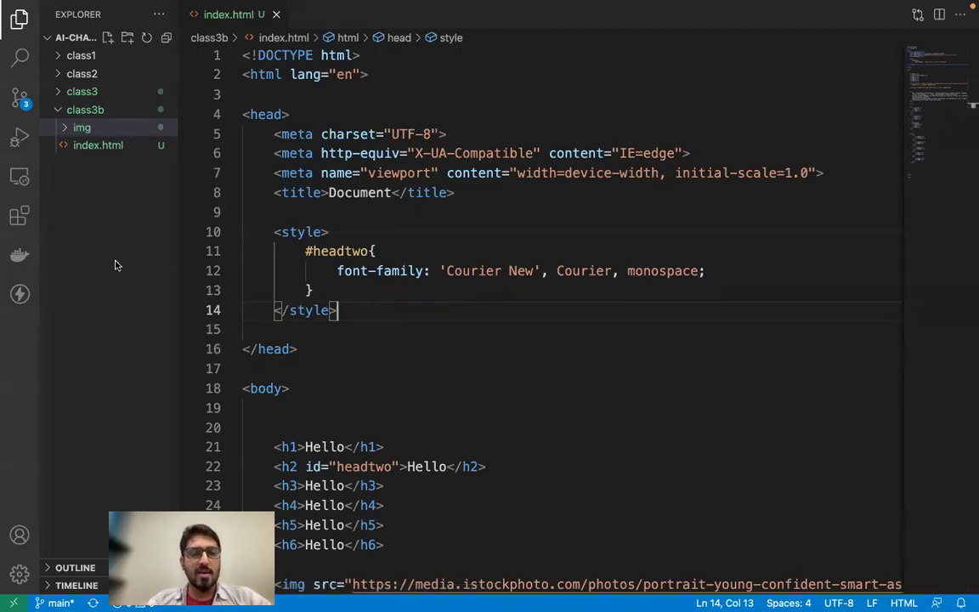
click(98, 146)
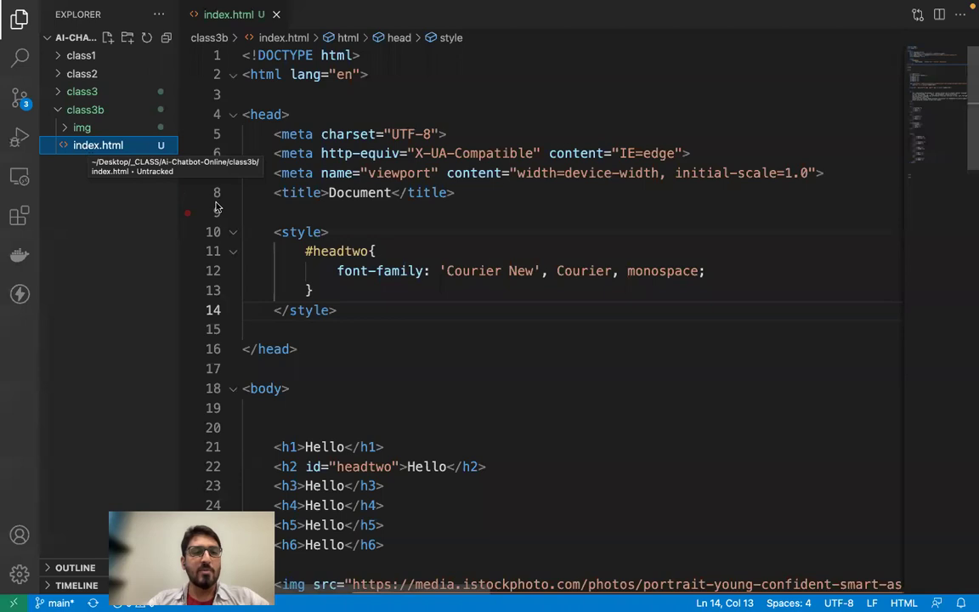
Step: Switch to the GitHub upload page in the browser and add index.html from Desktop/_CLASS/Ai-Chatbot-Online/class3b
key(ctrl+Right)
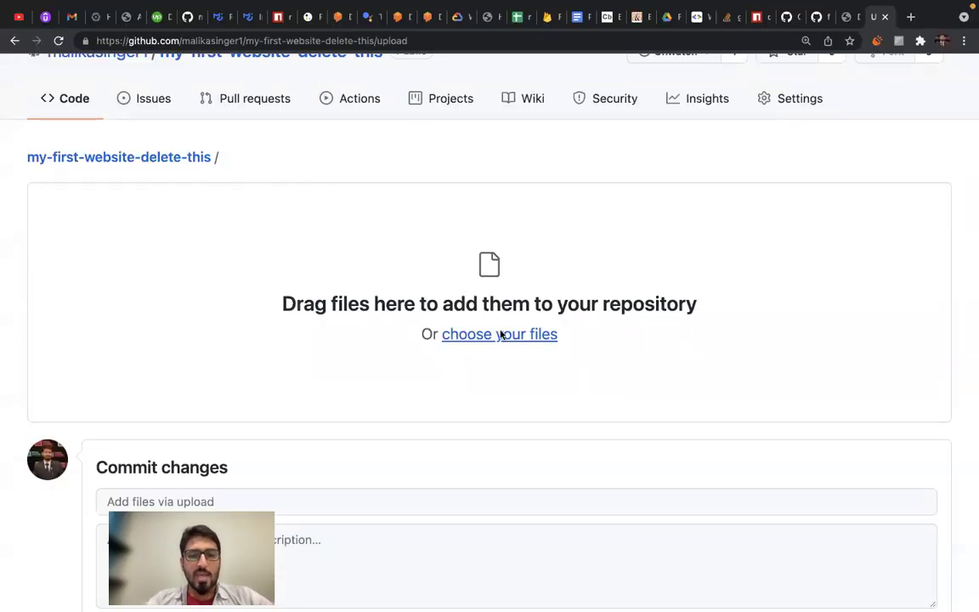
click(501, 334)
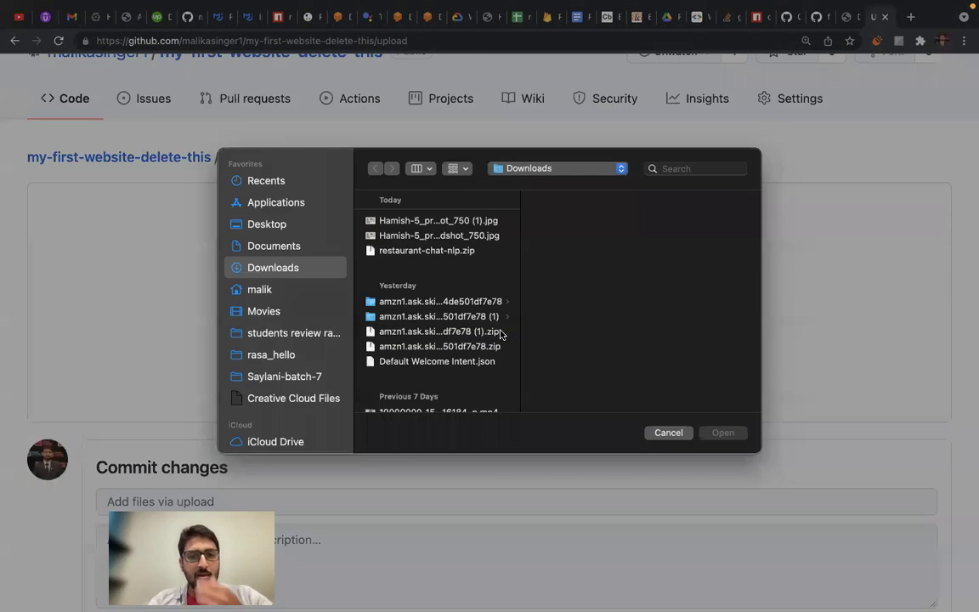
click(247, 228)
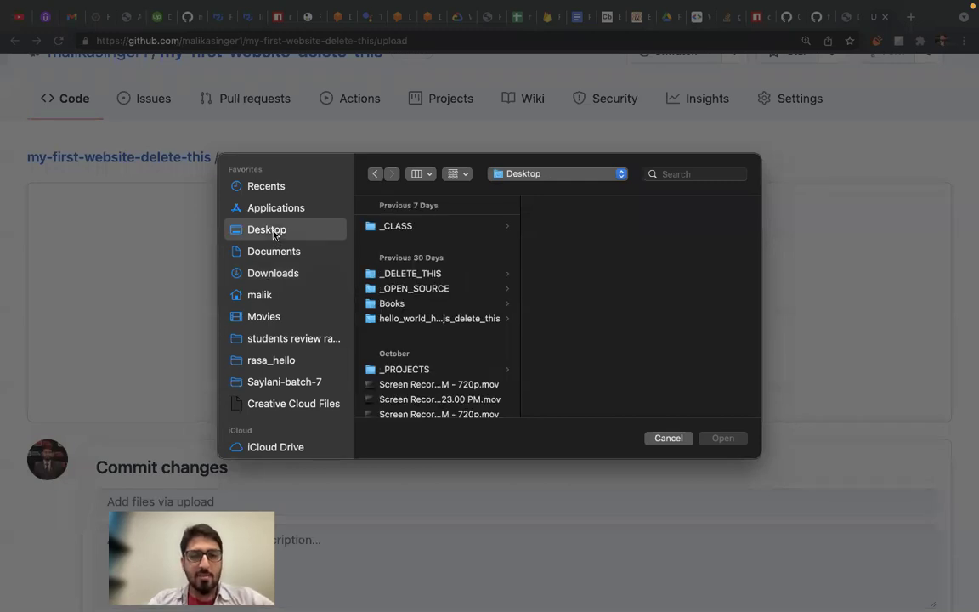
click(402, 227)
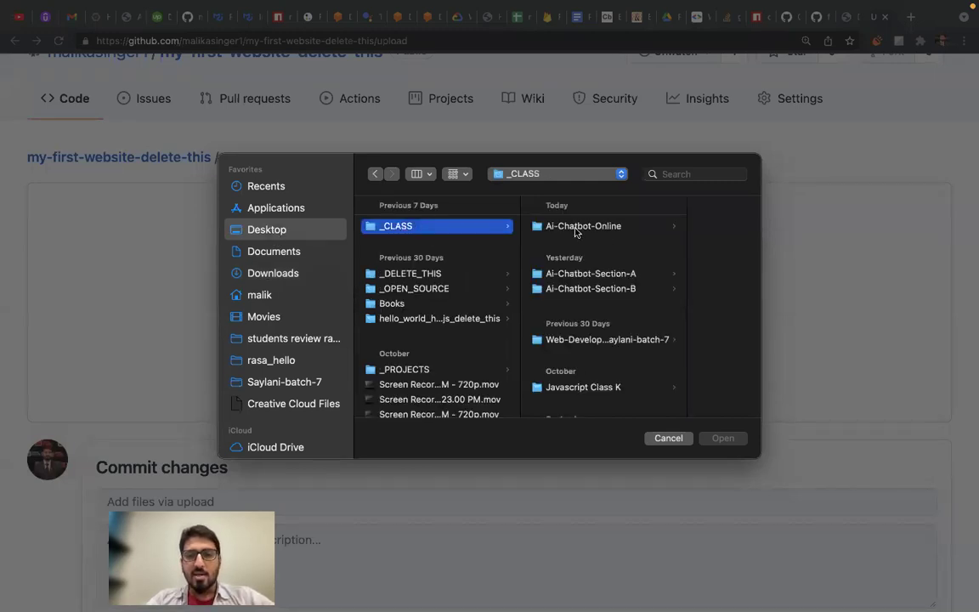
click(576, 228)
click(636, 241)
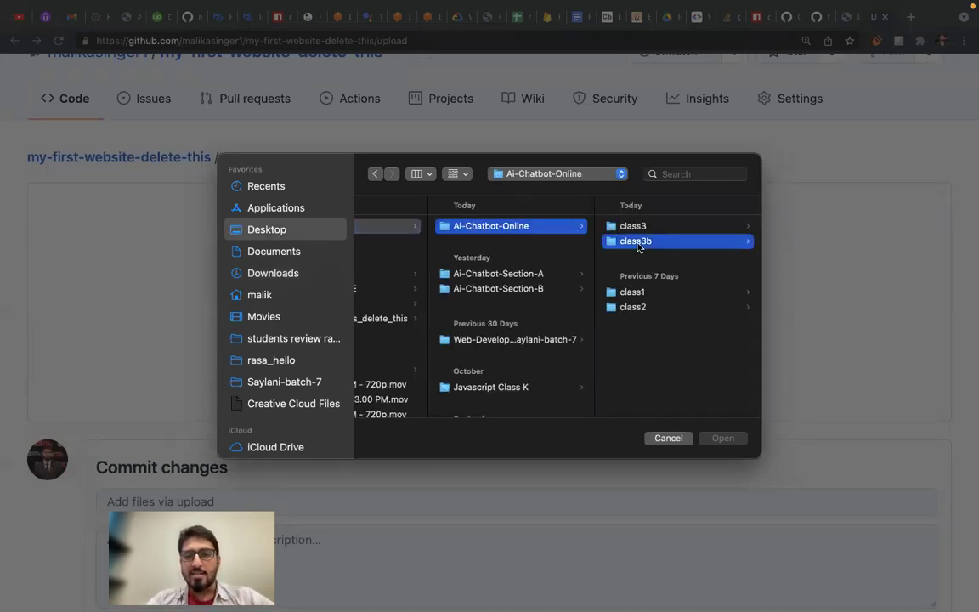
click(633, 245)
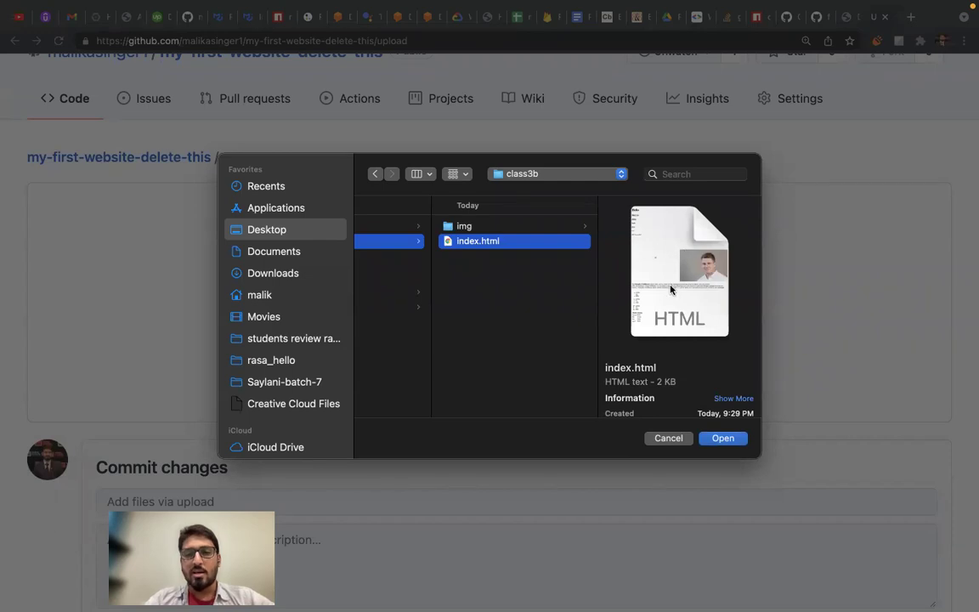
click(724, 439)
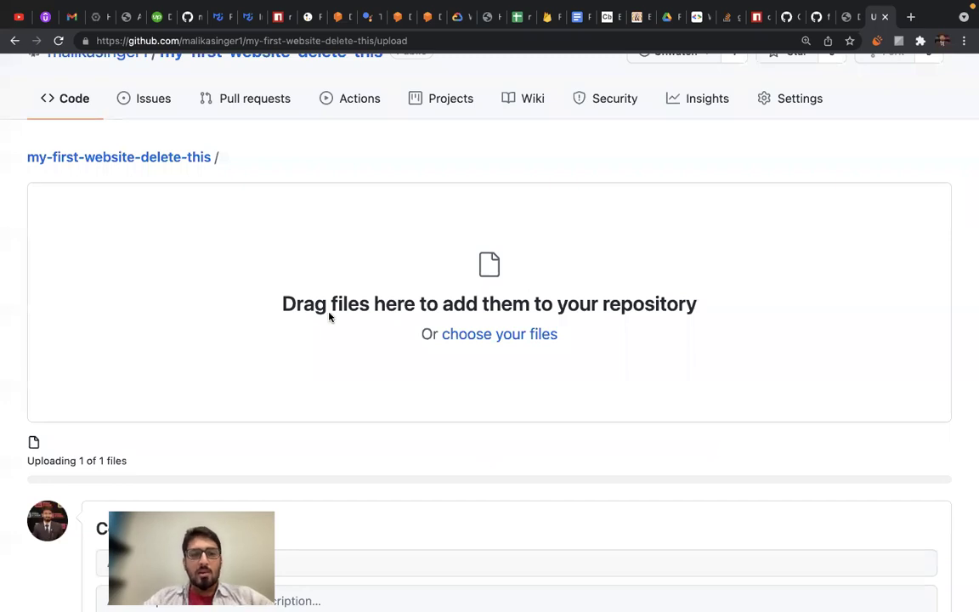
Step: Check the uploaded index.html entry and commit it to the repository with the default message
scroll(330, 316, down, 5)
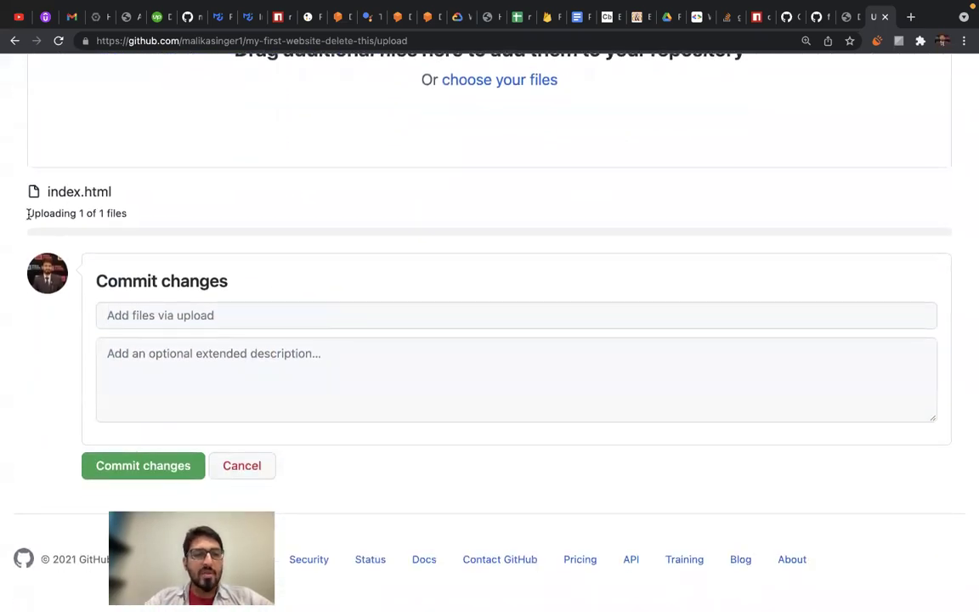
drag(28, 213, 88, 213)
double_click(88, 214)
scroll(88, 214, up, 3)
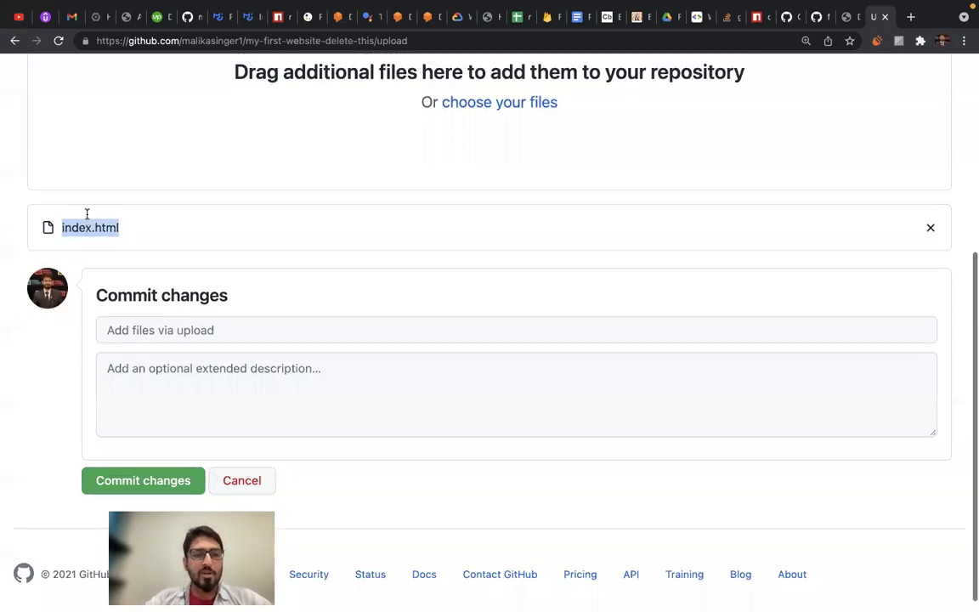
scroll(88, 216, down, 3)
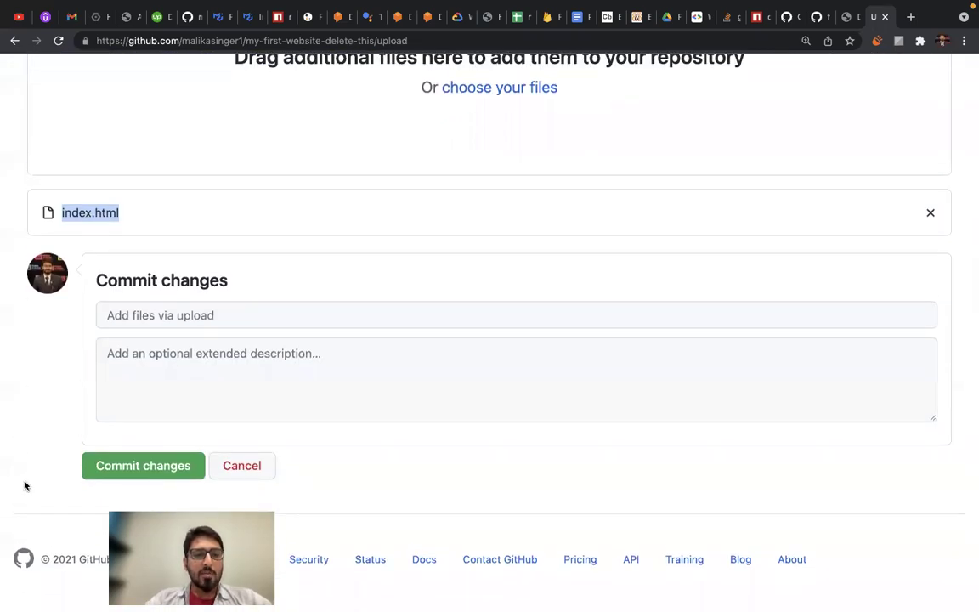
click(128, 473)
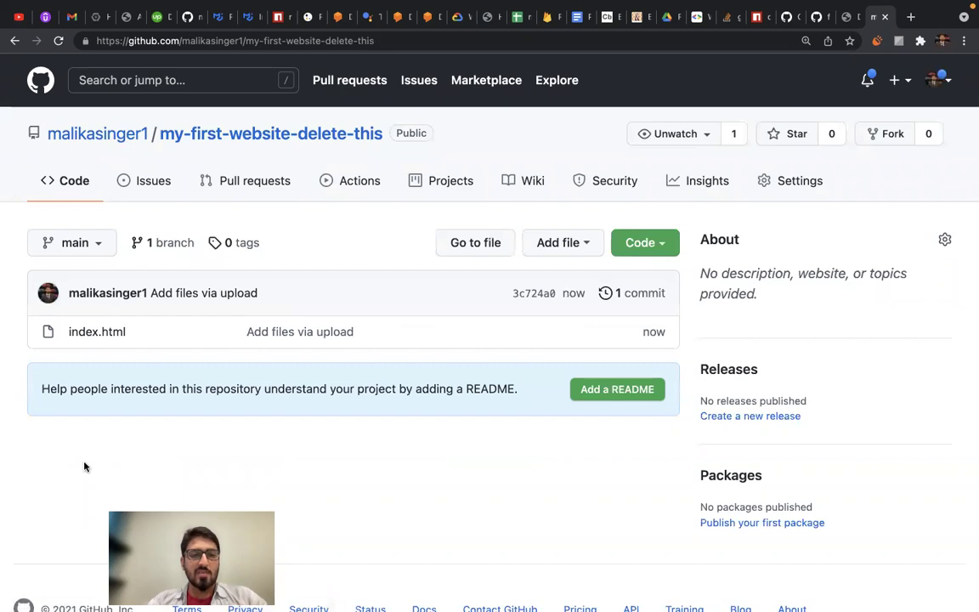
Step: Look over the repository's file list and view its branch selector, closing it without switching branches
scroll(84, 467, down, 1)
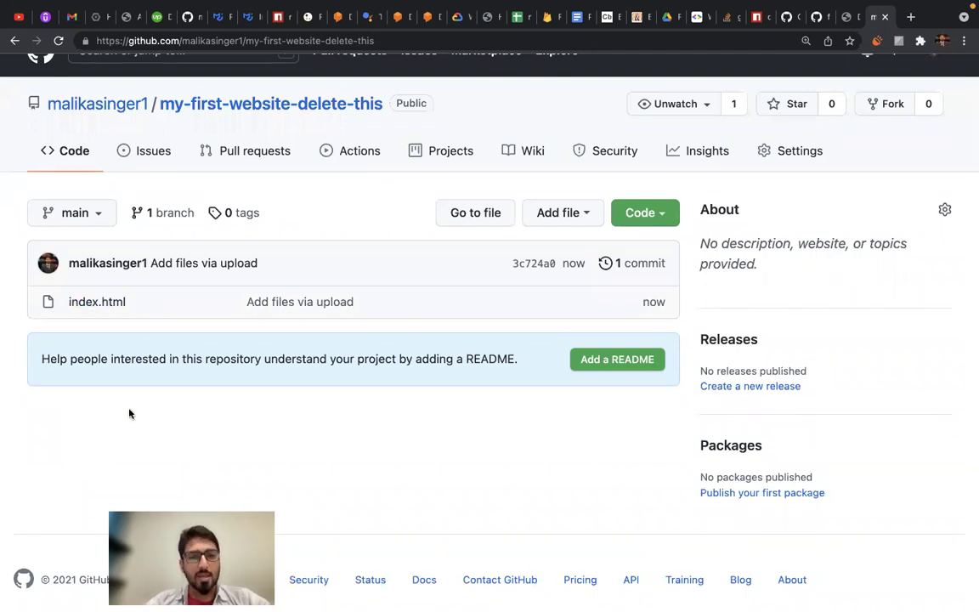
click(99, 214)
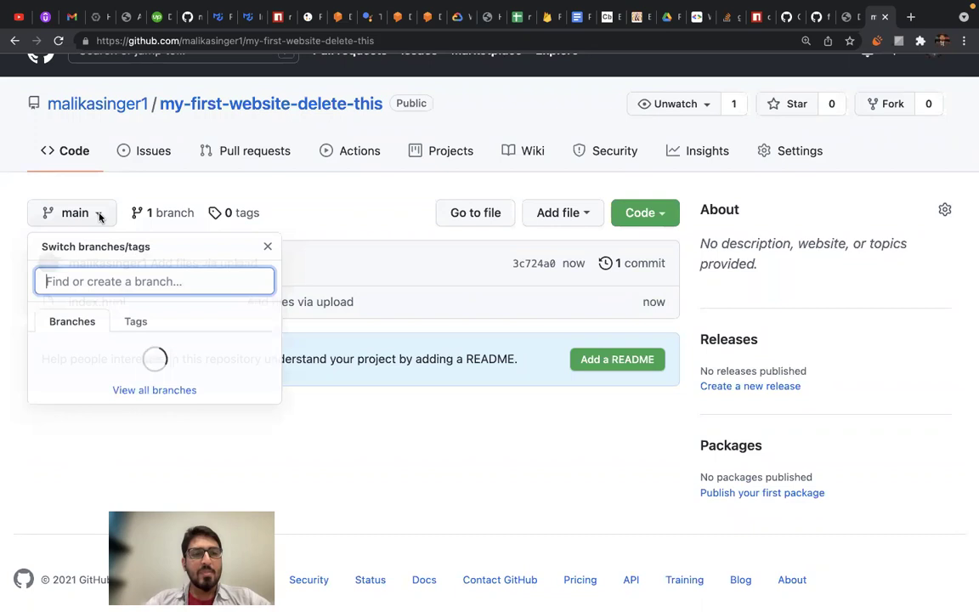
click(327, 197)
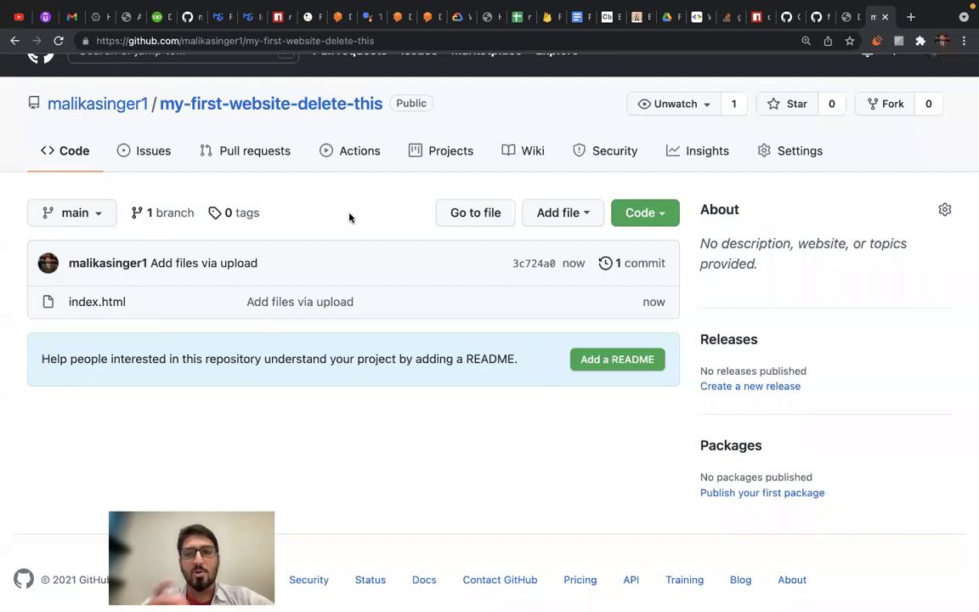
Step: Open the GitHub Pages section of the repository's settings and view the available source branches without choosing one
click(791, 158)
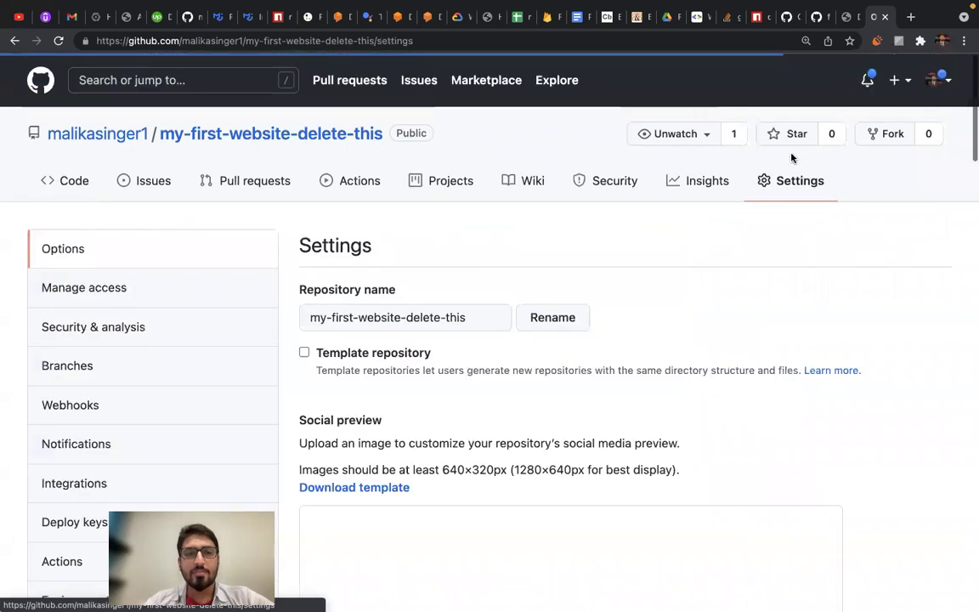
scroll(196, 345, down, 5)
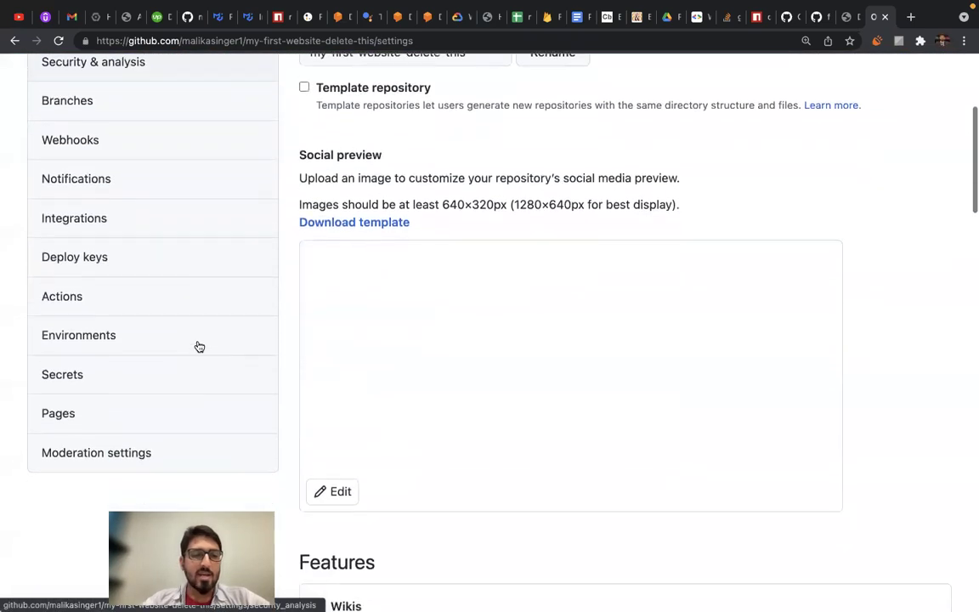
click(67, 412)
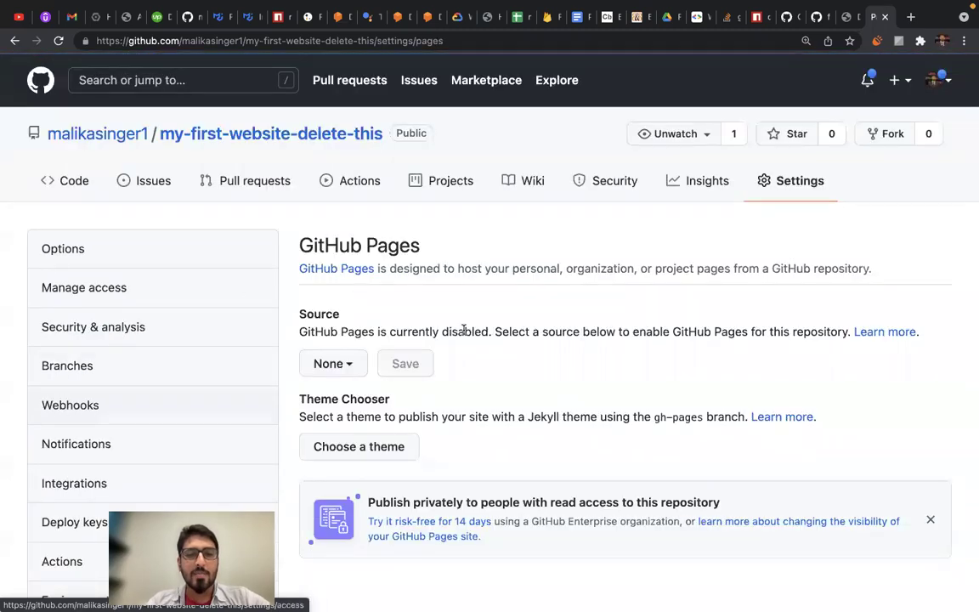
scroll(463, 329, down, 2)
click(350, 291)
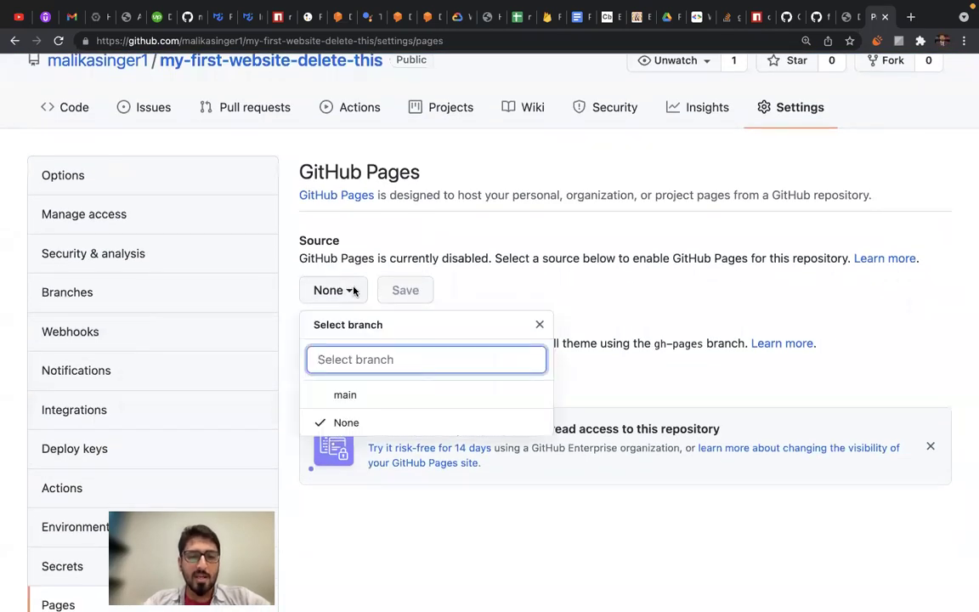
click(447, 201)
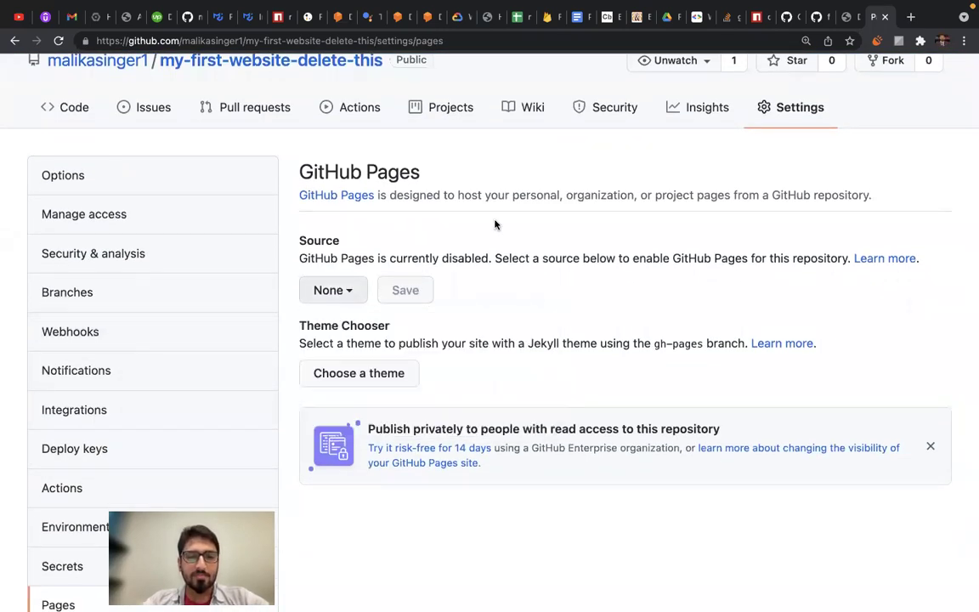
Step: Read the GitHub Pages source status line and bring up the source branch choices again
double_click(317, 258)
double_click(355, 257)
double_click(415, 258)
double_click(461, 258)
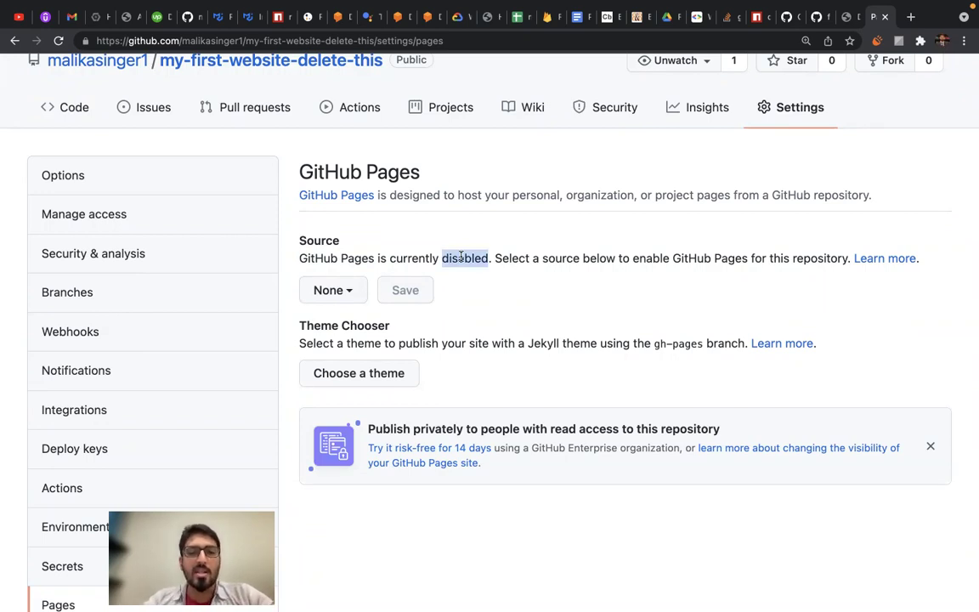
click(347, 290)
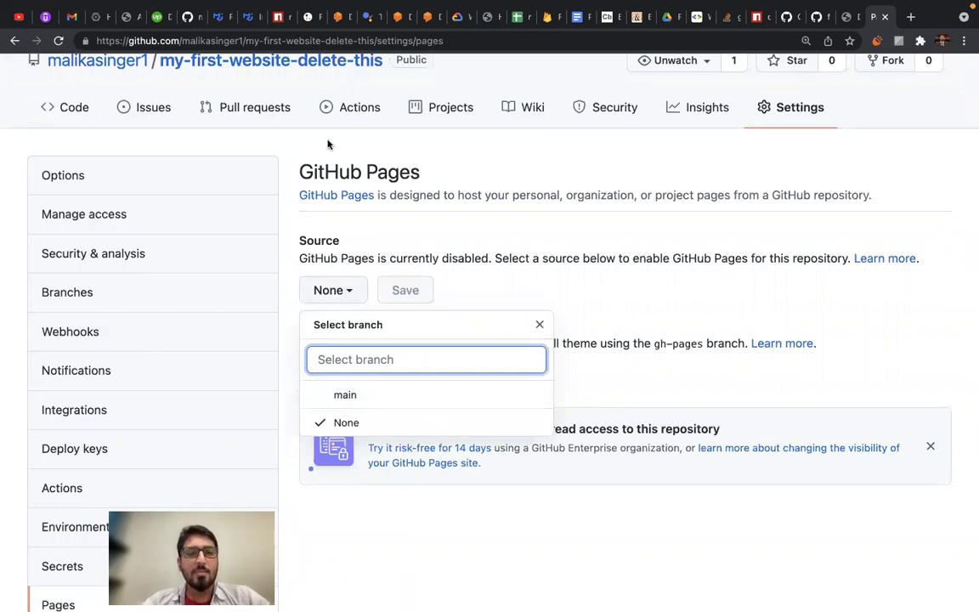
Step: Return to the my-first-website-delete-this repository's main page and open its branch list to check the branches
scroll(265, 131, up, 2)
click(209, 133)
click(247, 131)
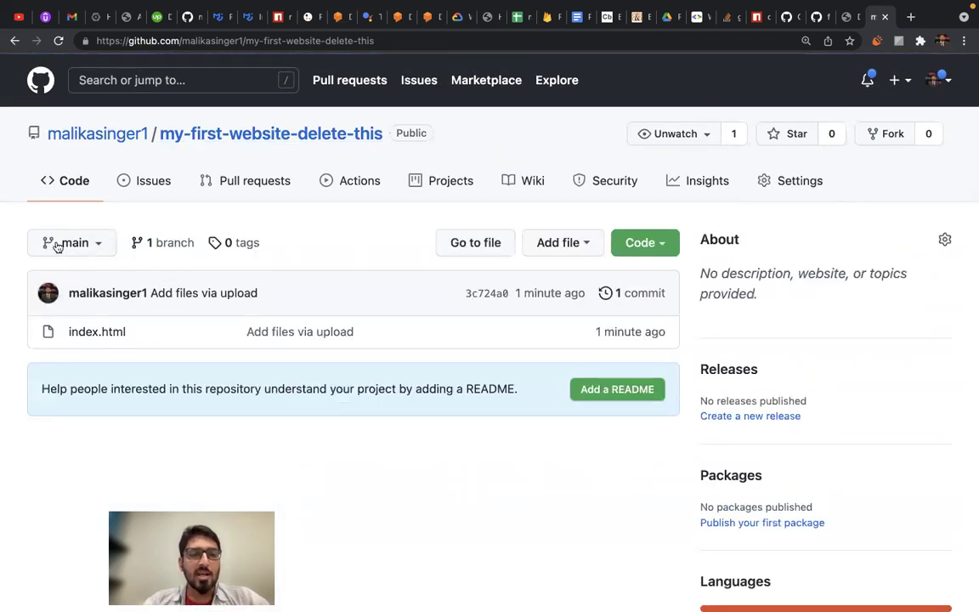
click(97, 245)
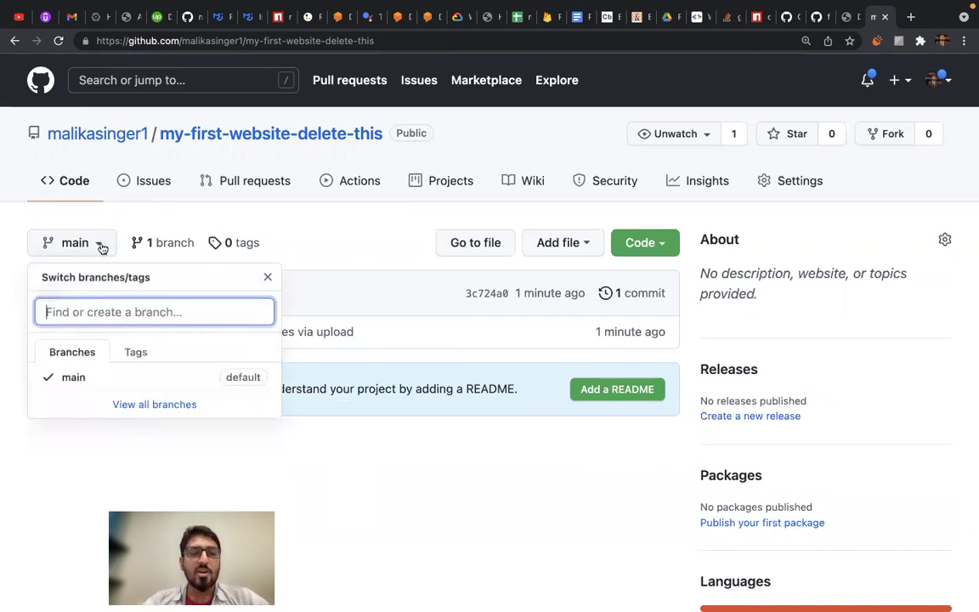
Step: In the repository's settings, set the GitHub Pages source to the main branch with the / (root) folder and save it
click(101, 247)
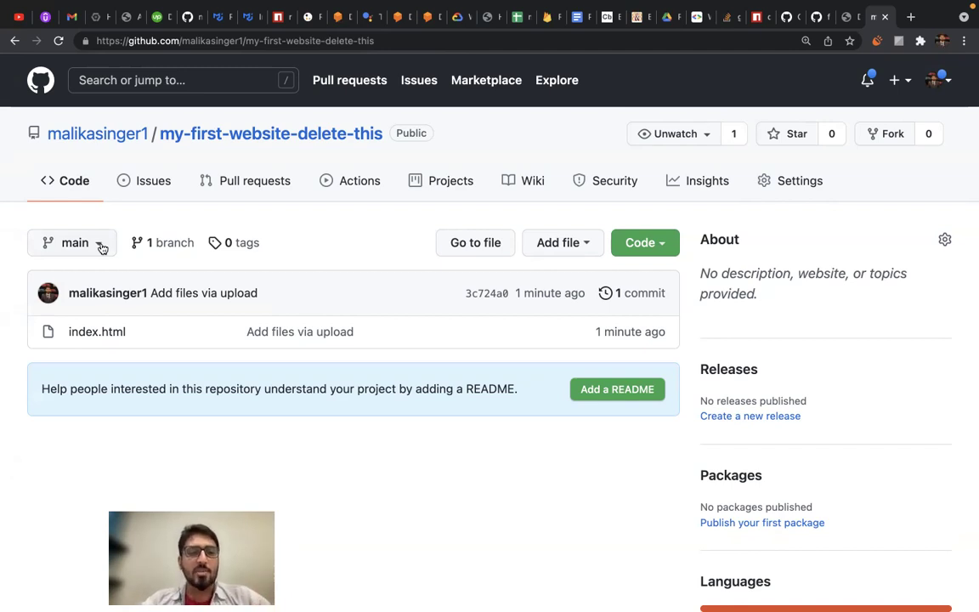
click(797, 182)
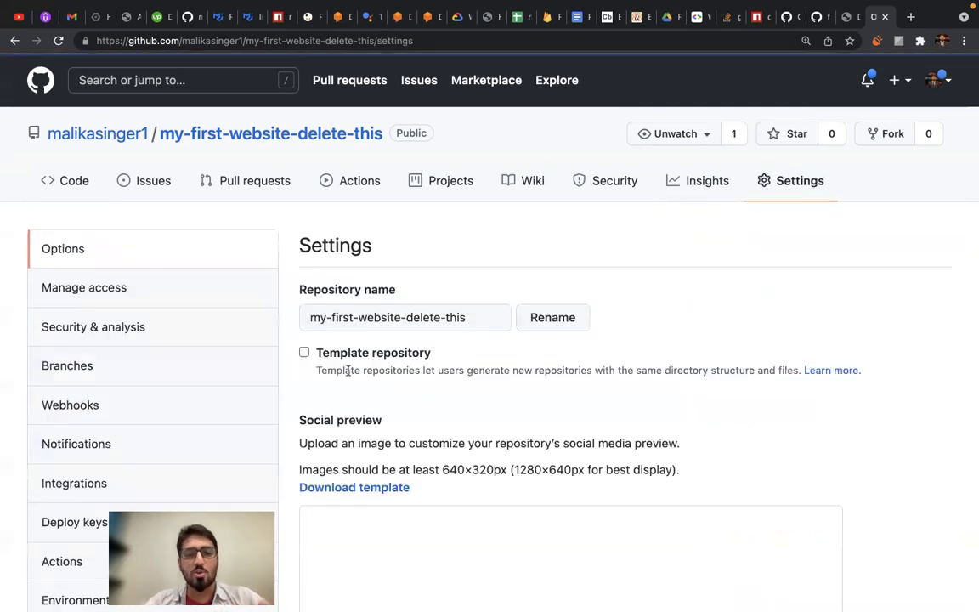
scroll(64, 383, down, 3)
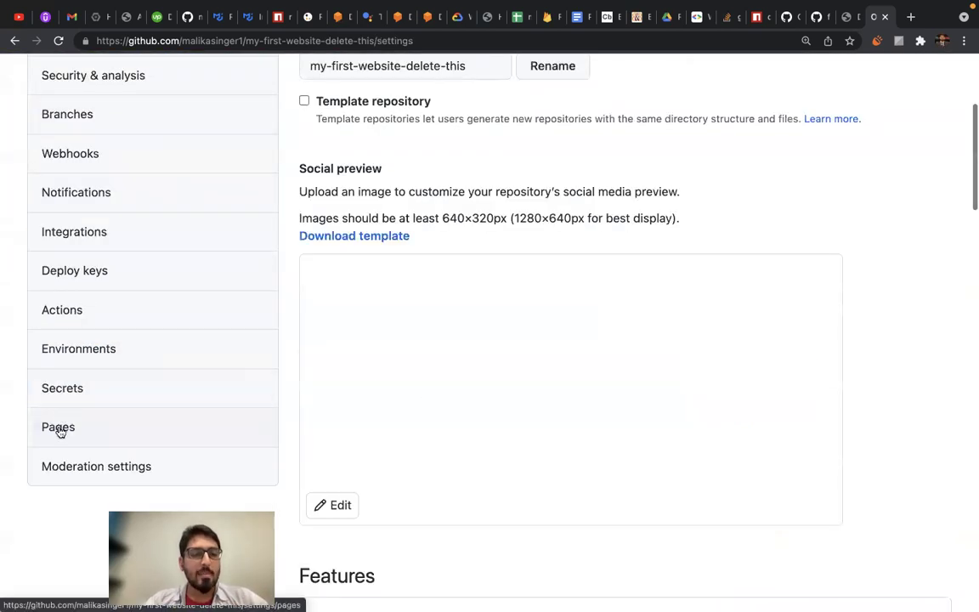
click(60, 431)
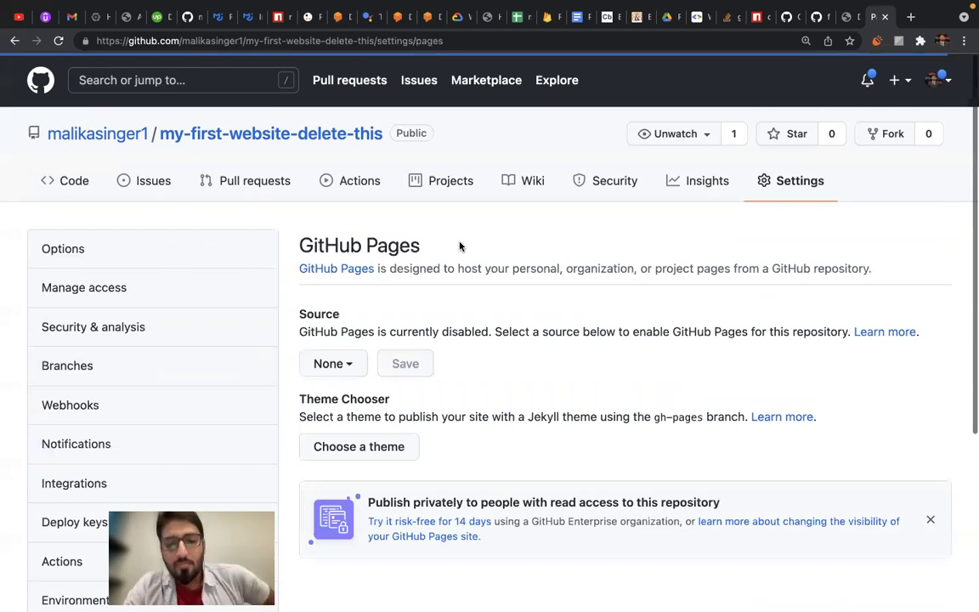
click(344, 366)
click(345, 467)
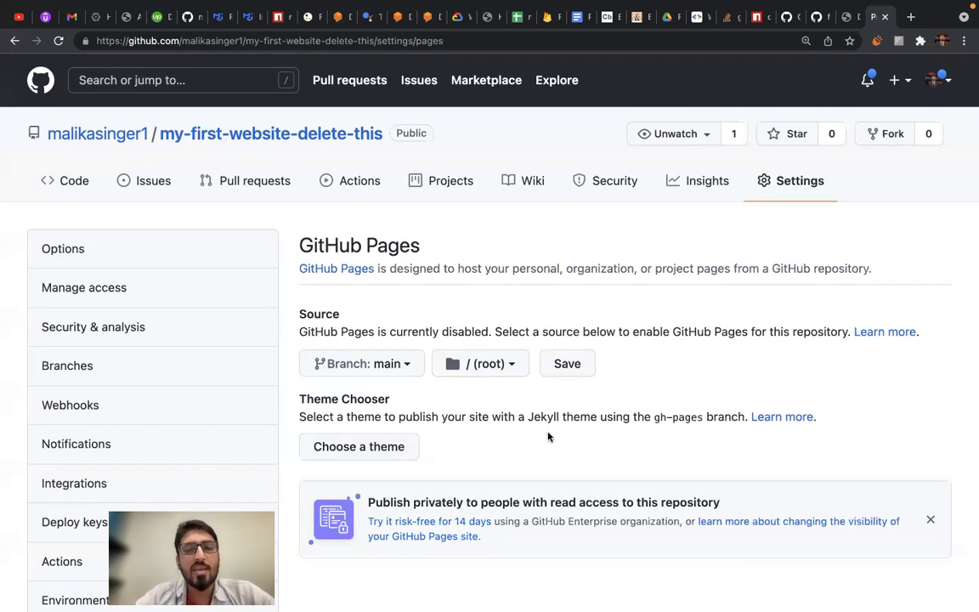
scroll(503, 255, down, 3)
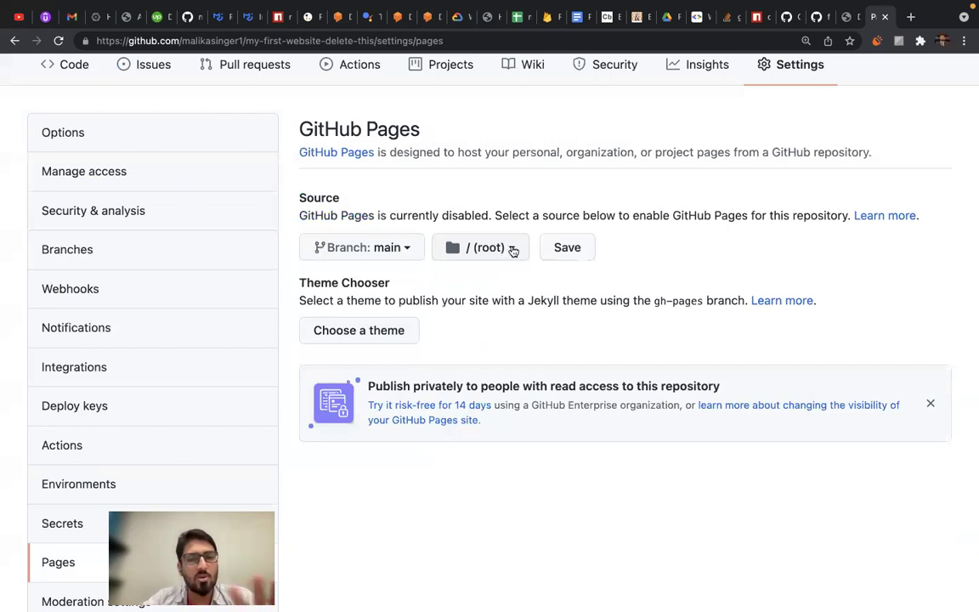
click(568, 255)
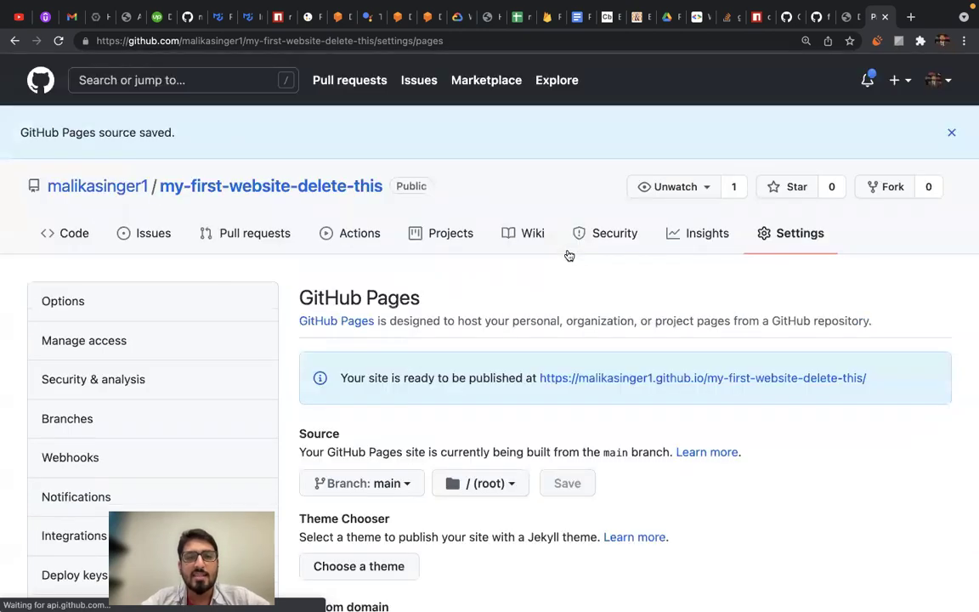
Step: Open the GitHub Pages site address of my-first-website-delete-this in its own tab and reload the page
scroll(510, 336, down, 2)
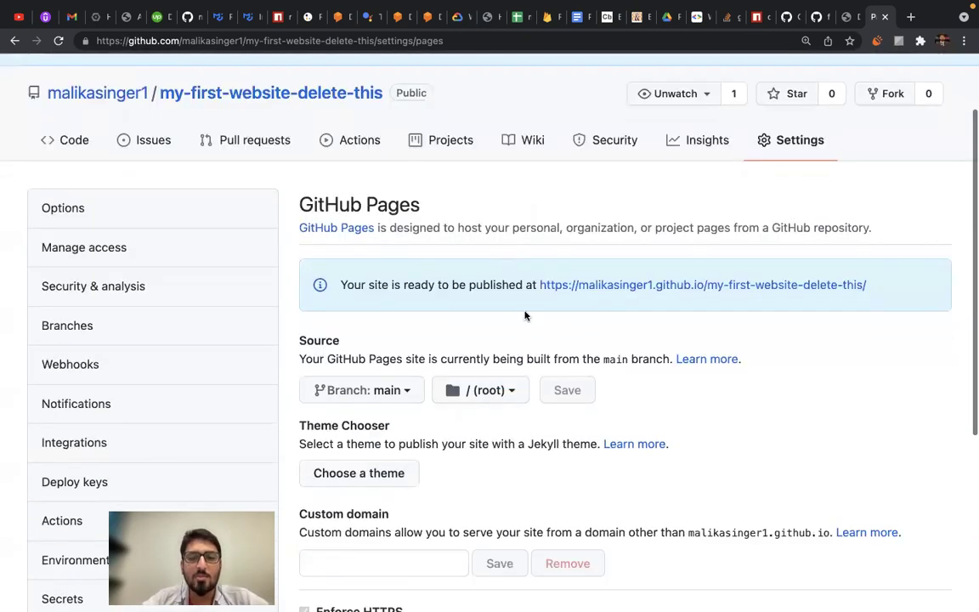
click(594, 288)
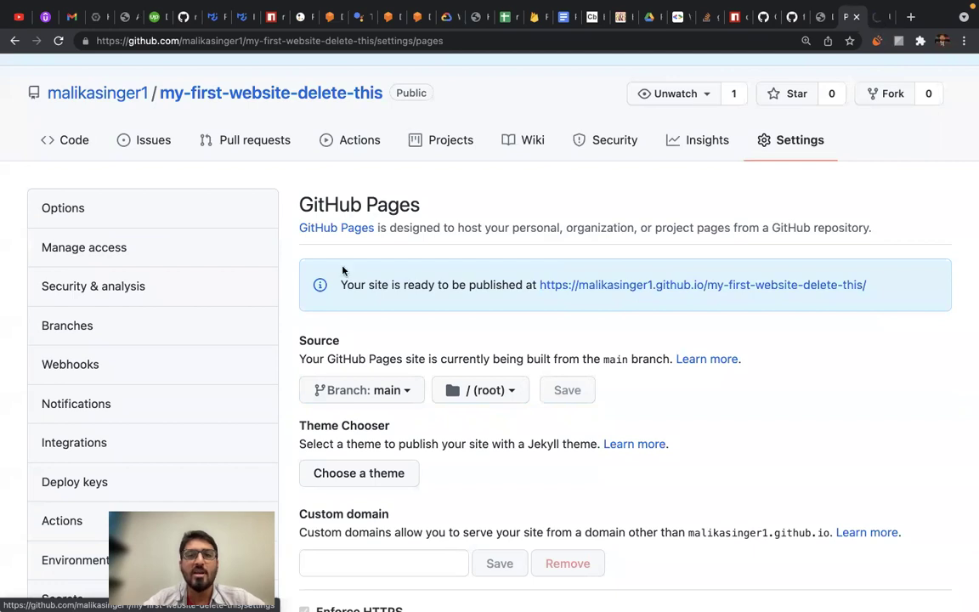
key(ctrl+Tab)
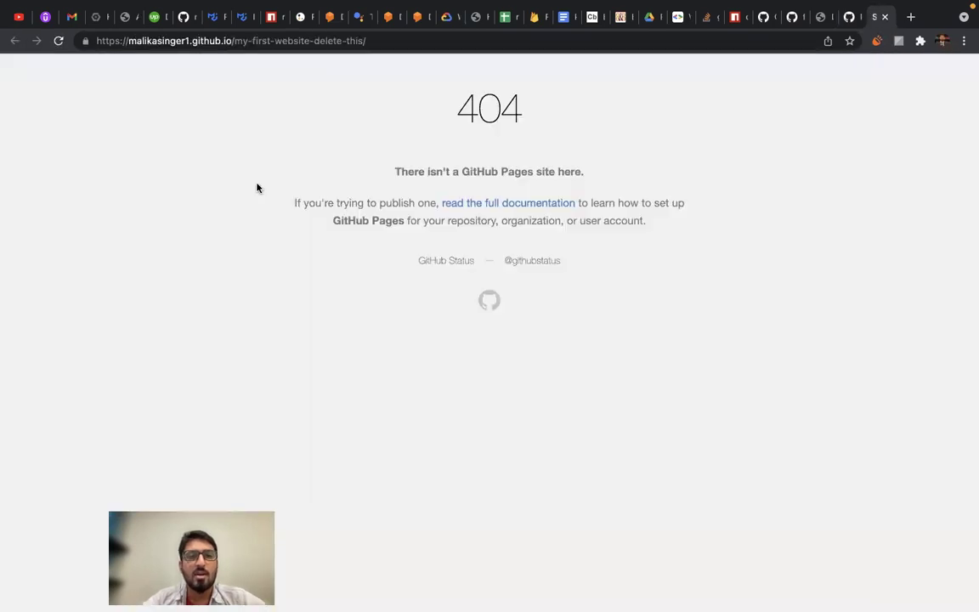
click(59, 41)
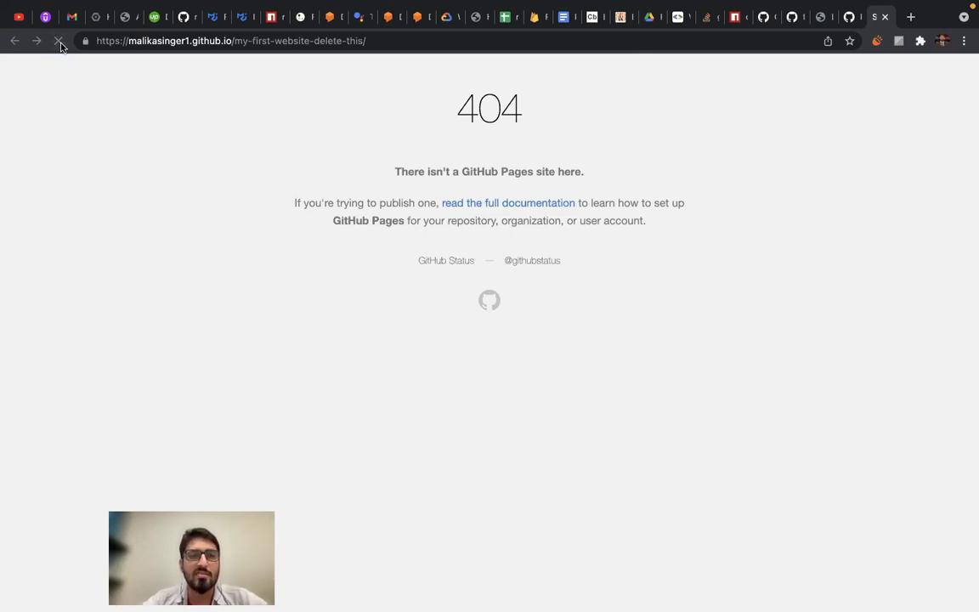
click(60, 42)
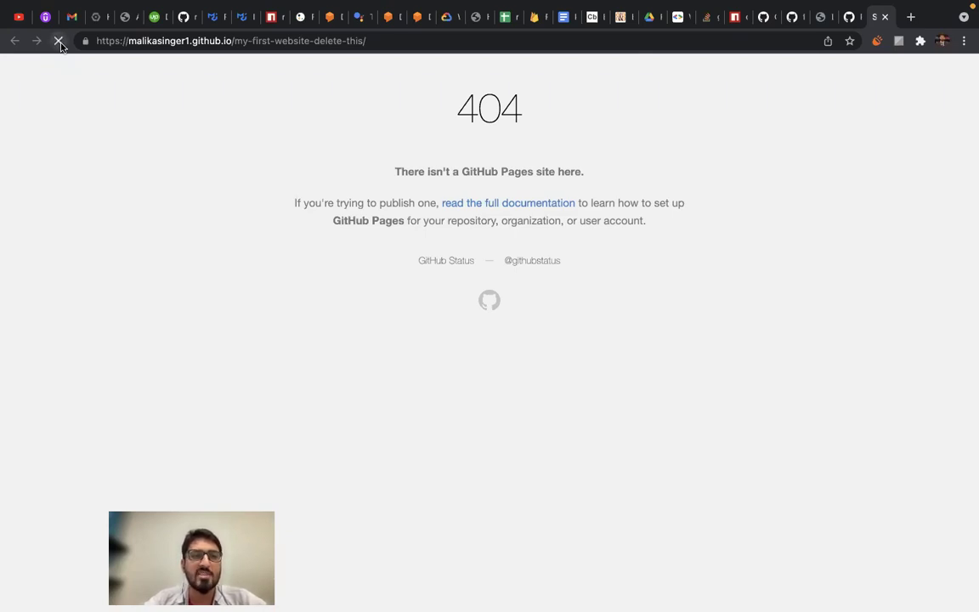
Step: Load the site's index.html page by adding index.html to the end of the site address
click(398, 40)
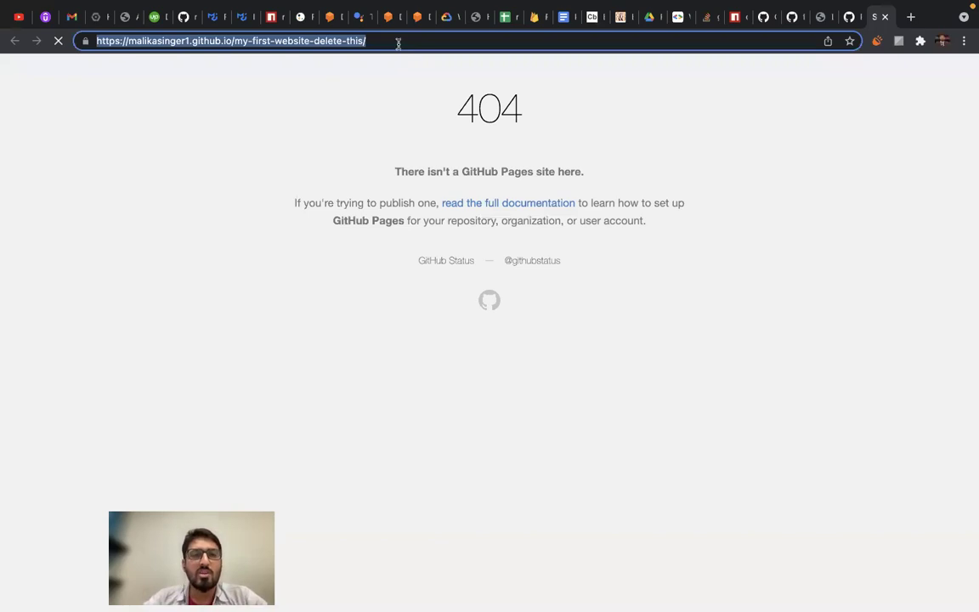
click(398, 41)
text(index.html)
key(Return)
Step: Examine the published page's full web address and look over its headings, images, text and lists
drag(368, 40, 418, 43)
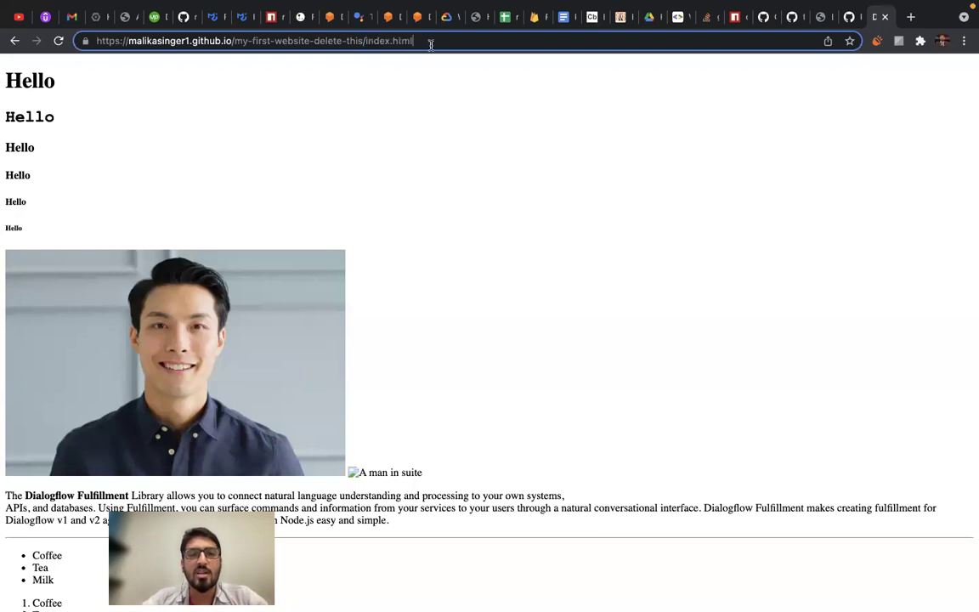
double_click(406, 41)
click(406, 41)
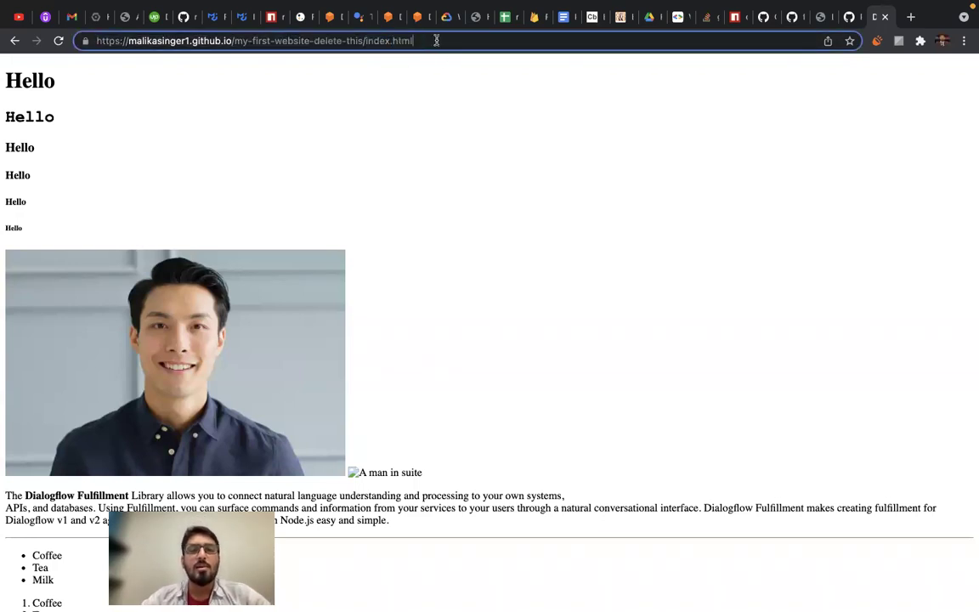
triple_click(177, 40)
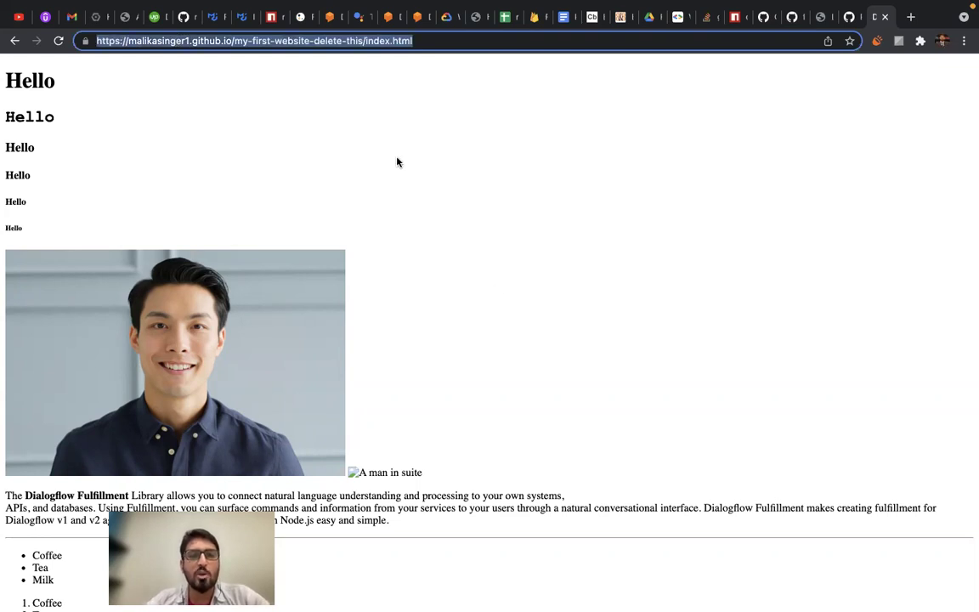
mouse_move(435, 17)
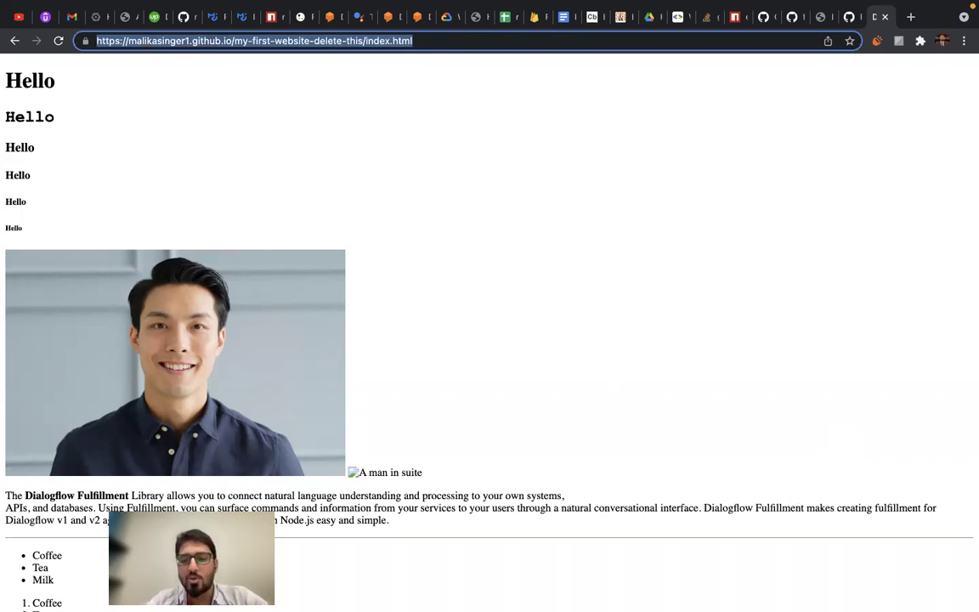
click(389, 242)
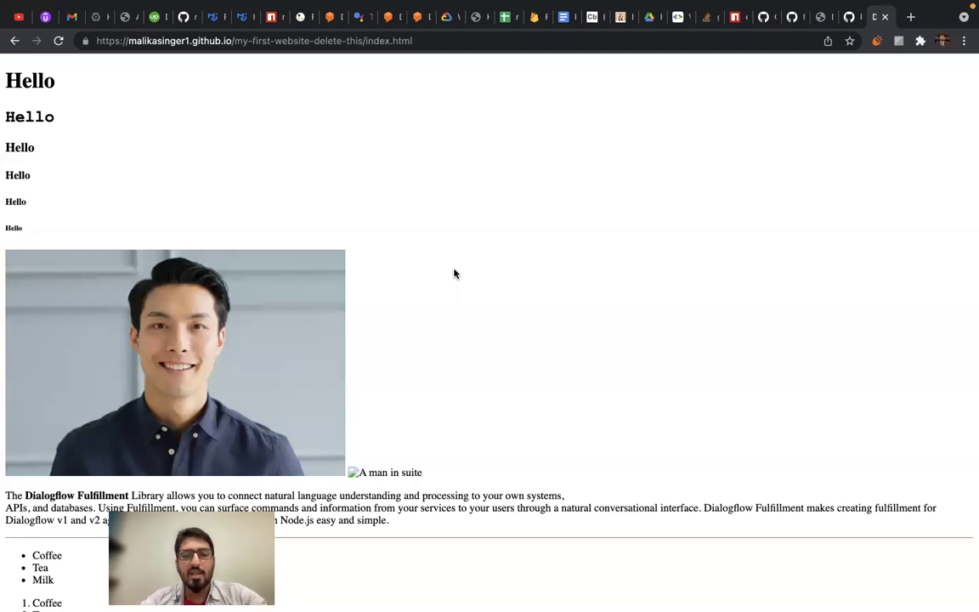
scroll(452, 314, down, 3)
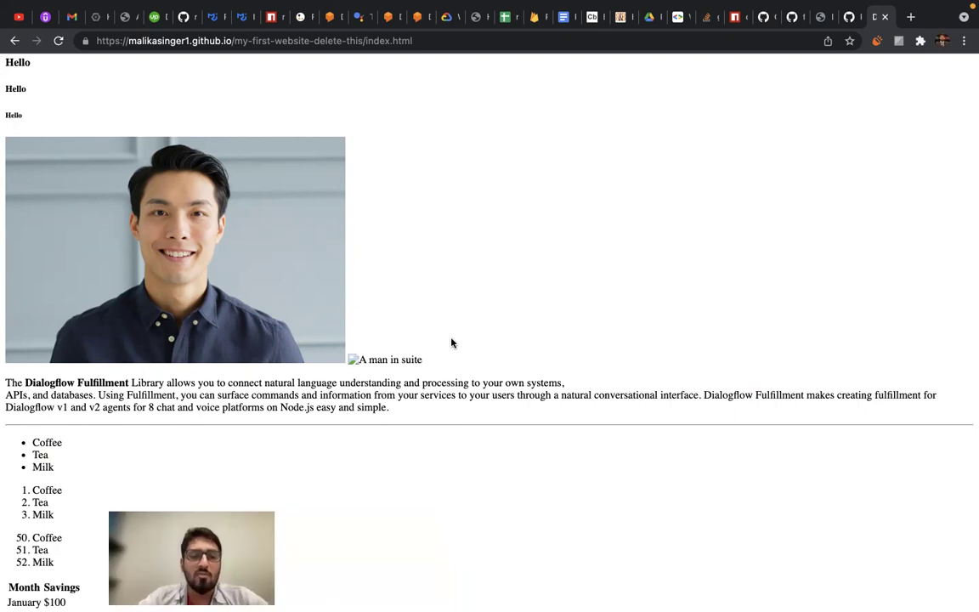
scroll(487, 197, up, 2)
scroll(487, 197, up, 2)
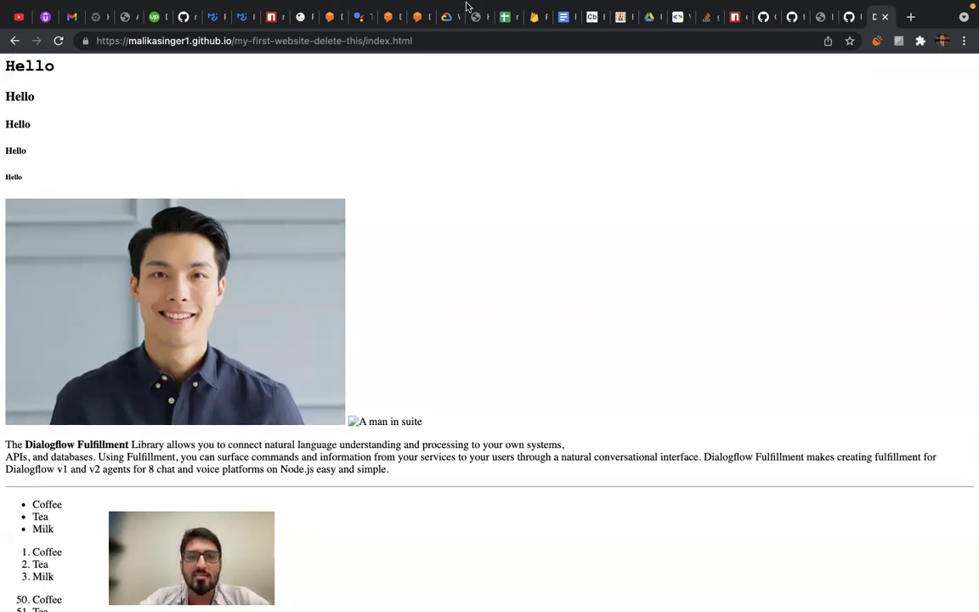
mouse_move(470, 9)
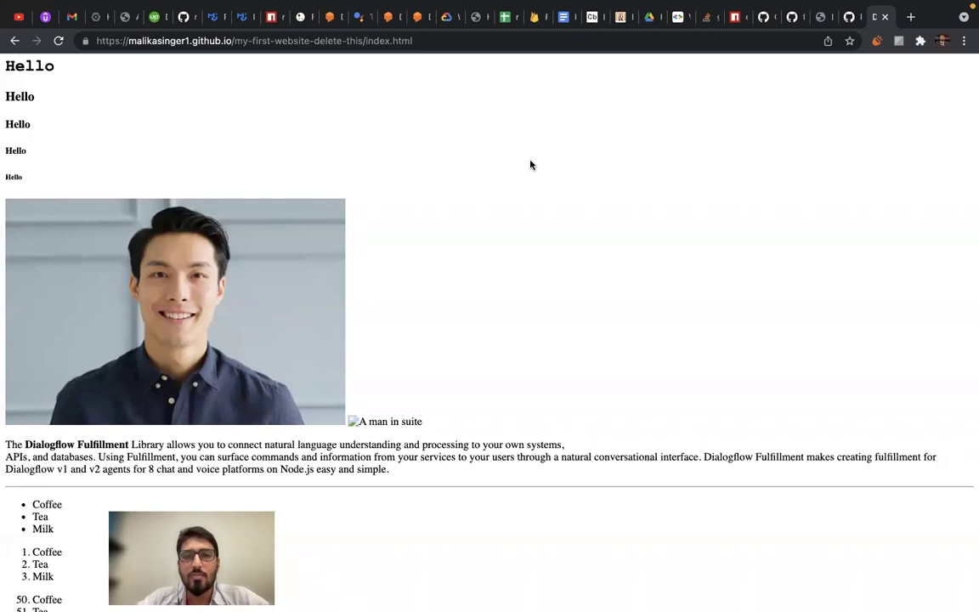
Step: Go back to the GitHub tab and view the file list on the my-first-website-delete-this repository's main page
click(854, 18)
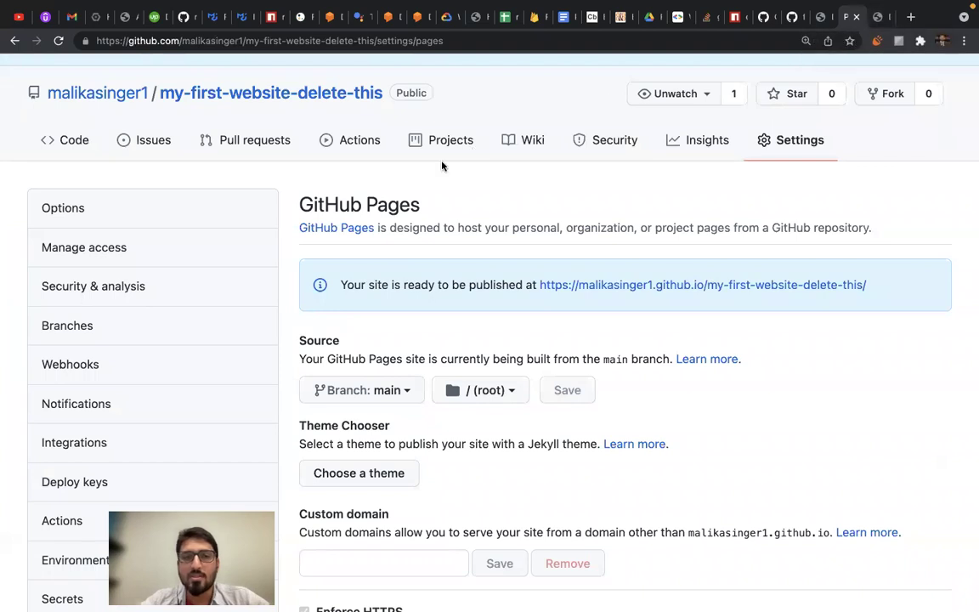
click(255, 94)
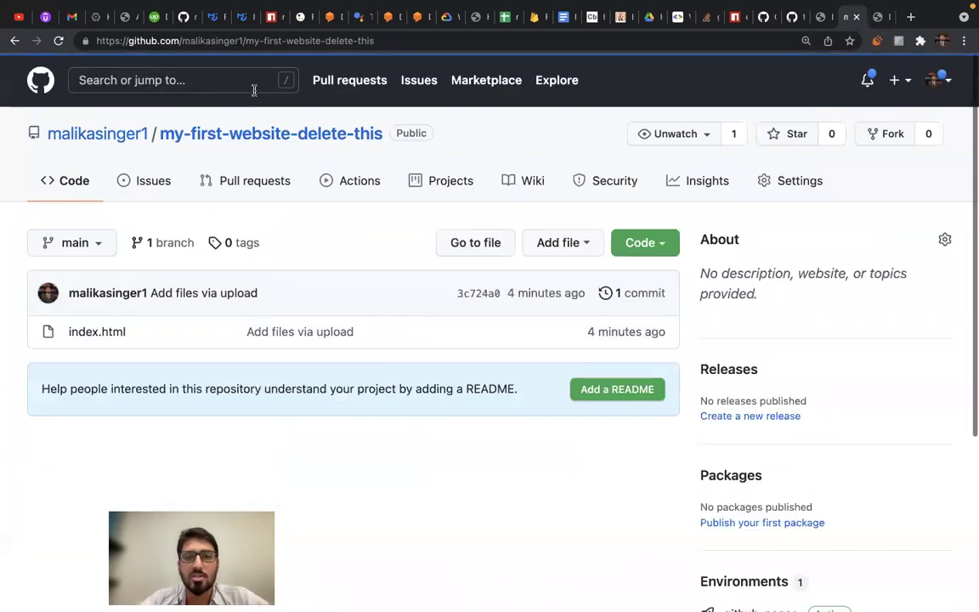
mouse_move(514, 4)
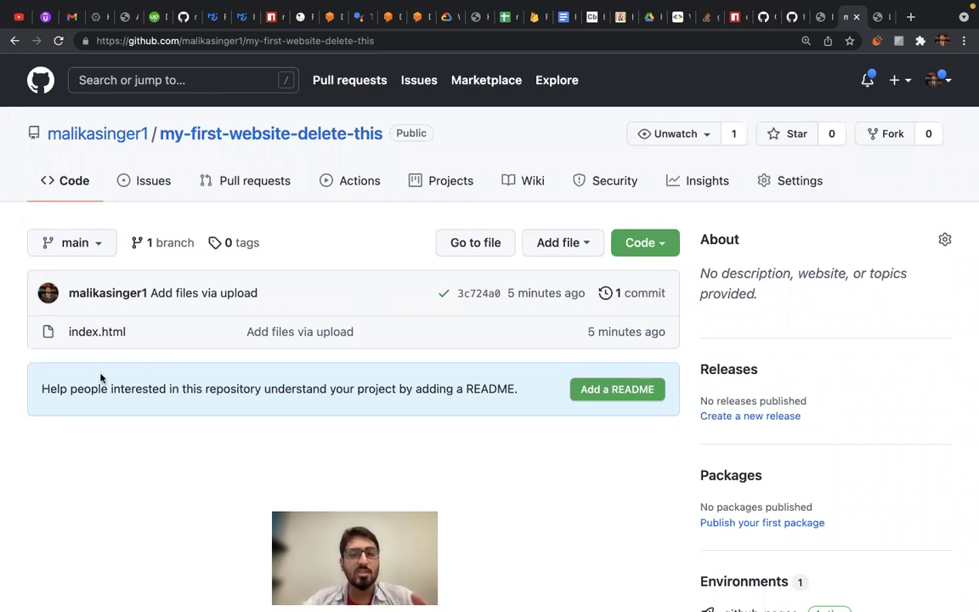
Step: Reopen the repository's GitHub Pages settings, check the publishing status and view the source branch choices without changing them
click(789, 181)
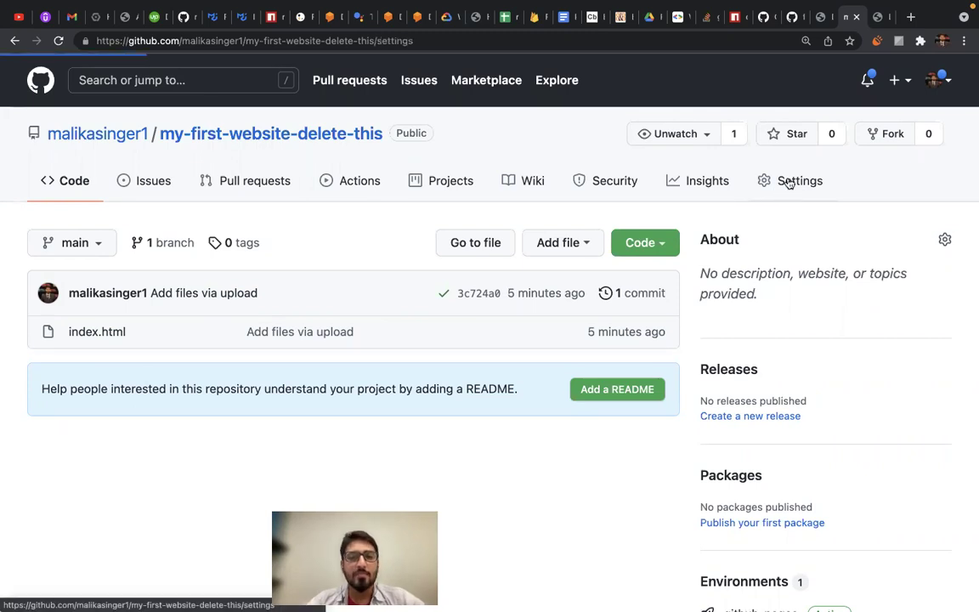
scroll(68, 412, down, 5)
click(58, 455)
scroll(370, 341, down, 3)
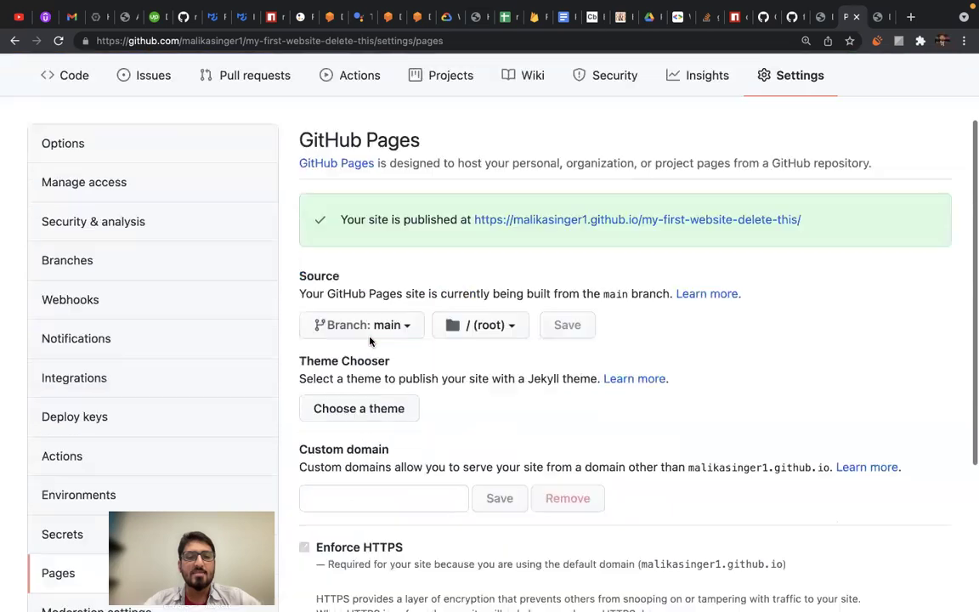
click(405, 283)
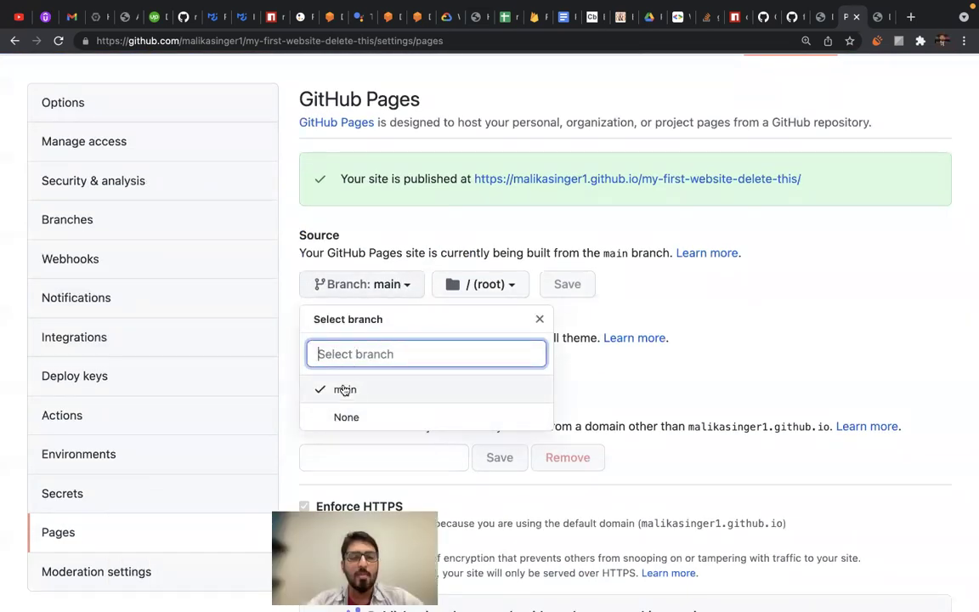
click(536, 224)
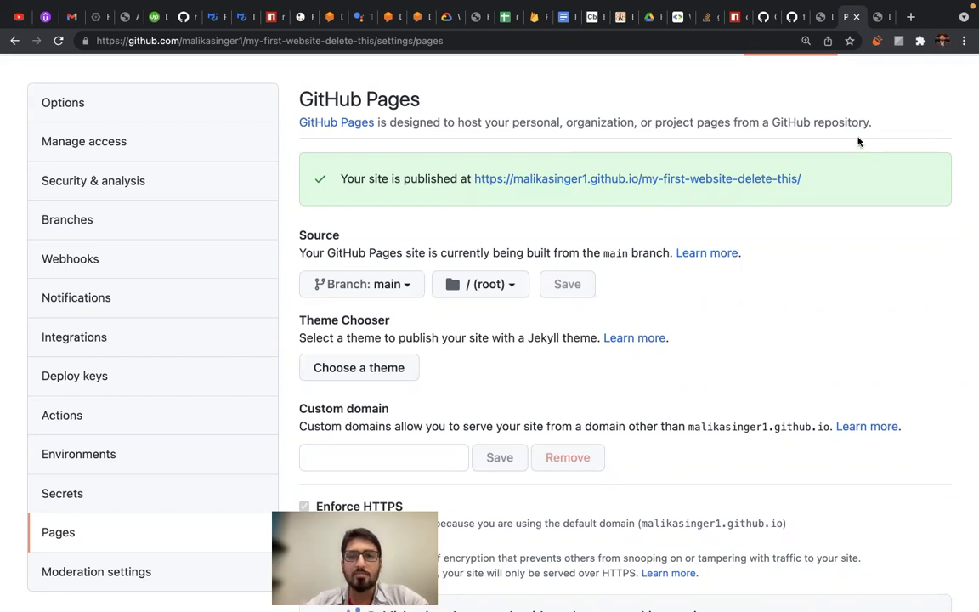
mouse_move(774, 3)
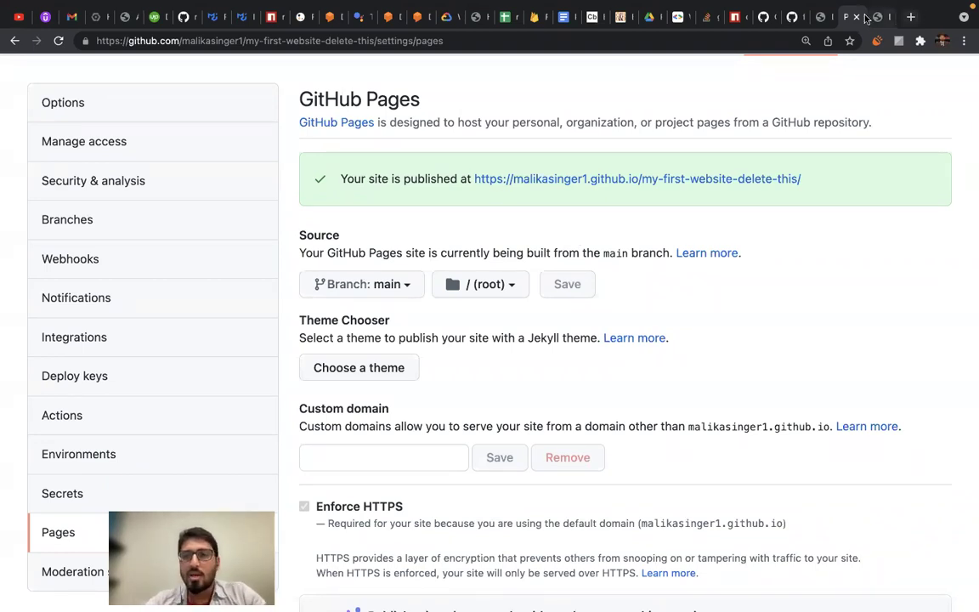
Step: Return to the repository's main page and open the page for uploading more files to the main branch
scroll(234, 284, up, 5)
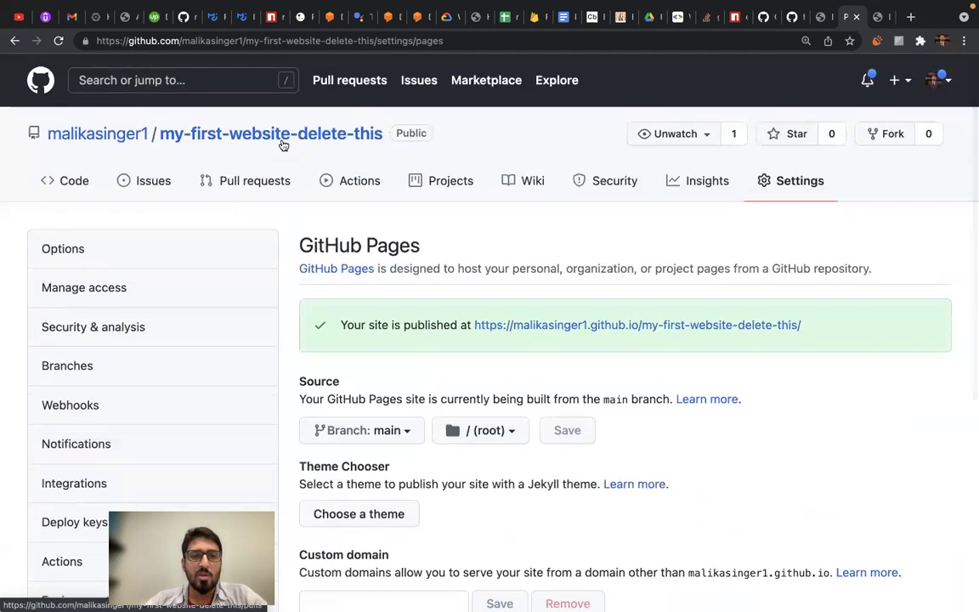
click(281, 139)
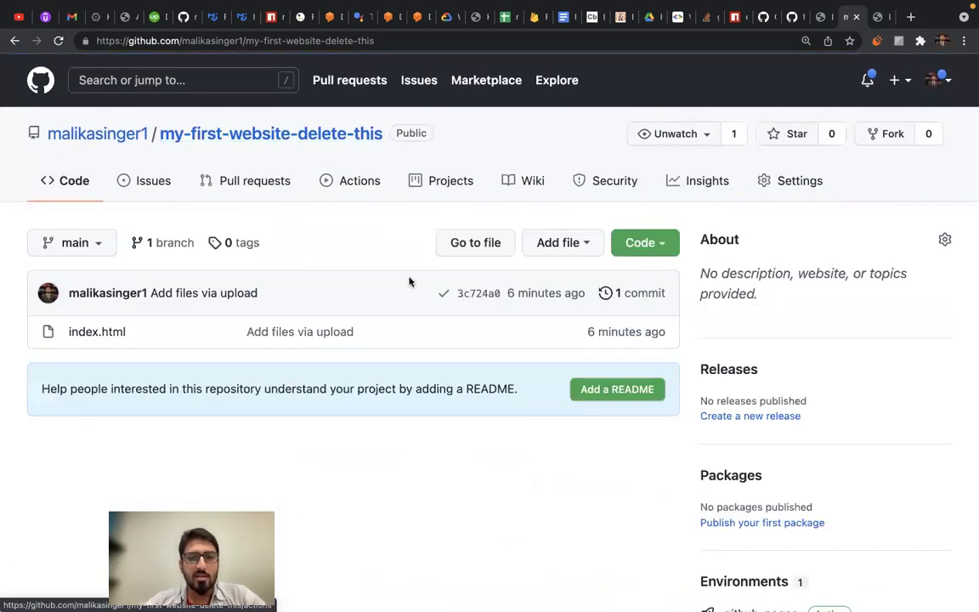
click(96, 335)
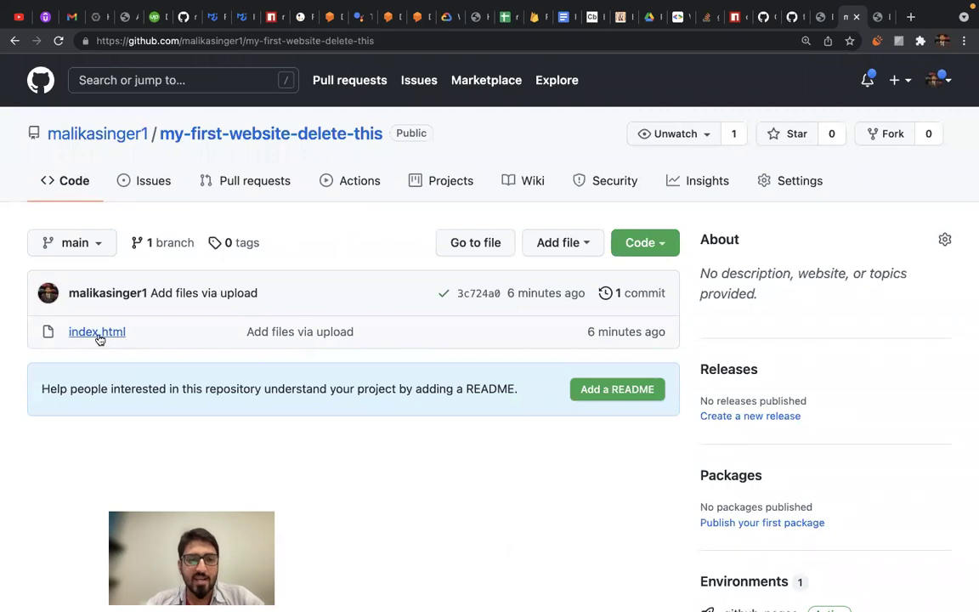
click(568, 243)
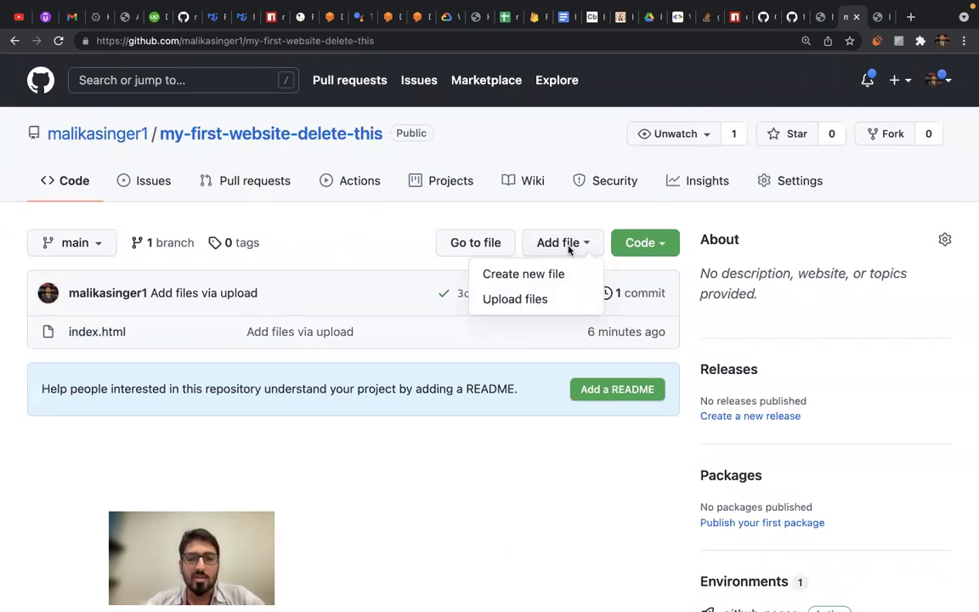
click(526, 300)
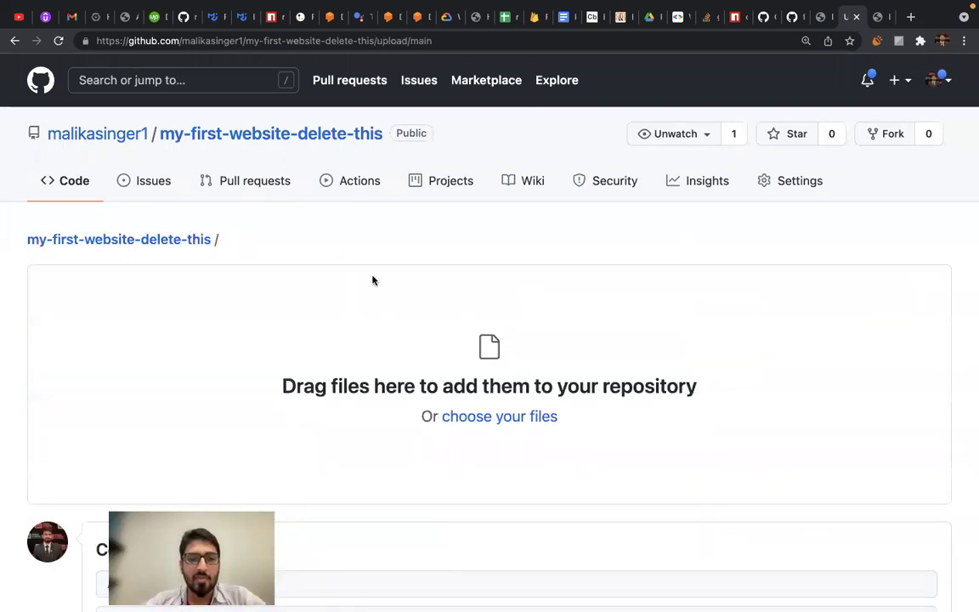
scroll(278, 325, down, 4)
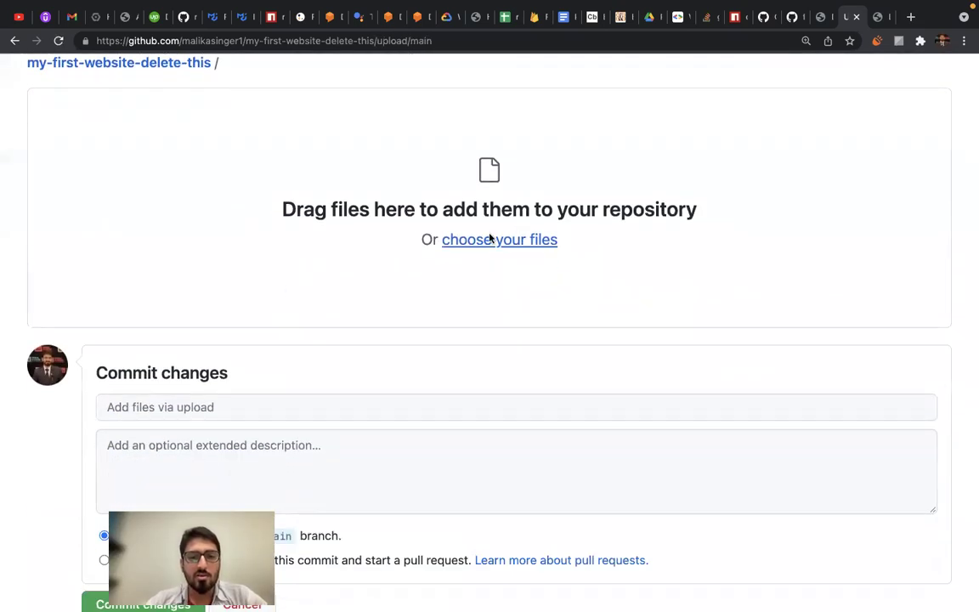
scroll(476, 233, up, 3)
scroll(456, 223, down, 2)
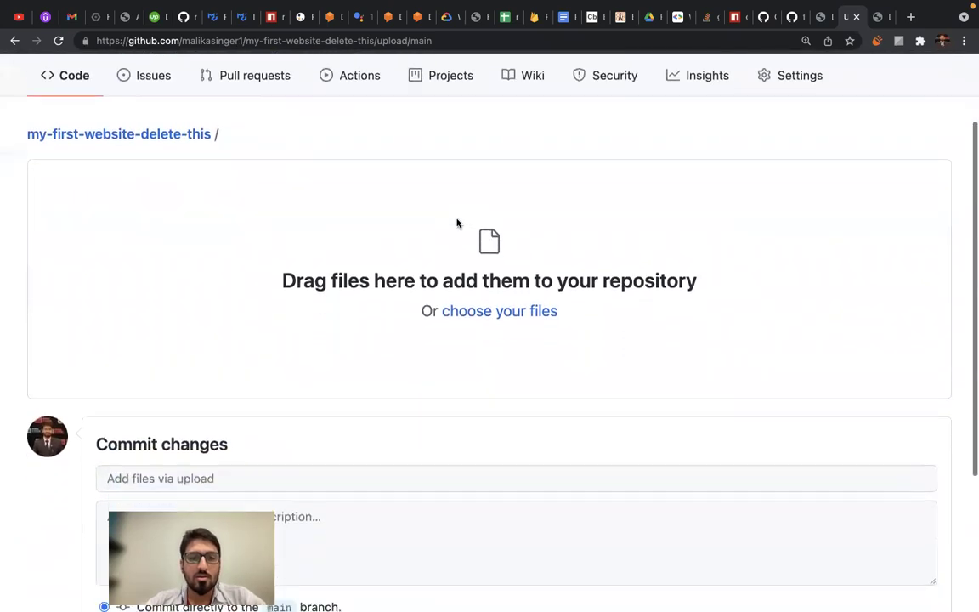
click(488, 287)
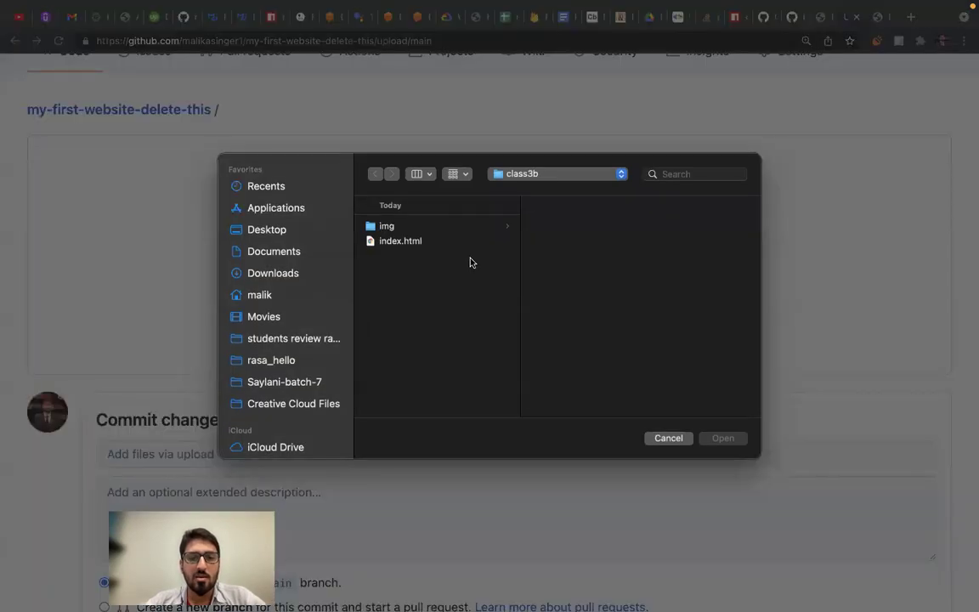
click(386, 226)
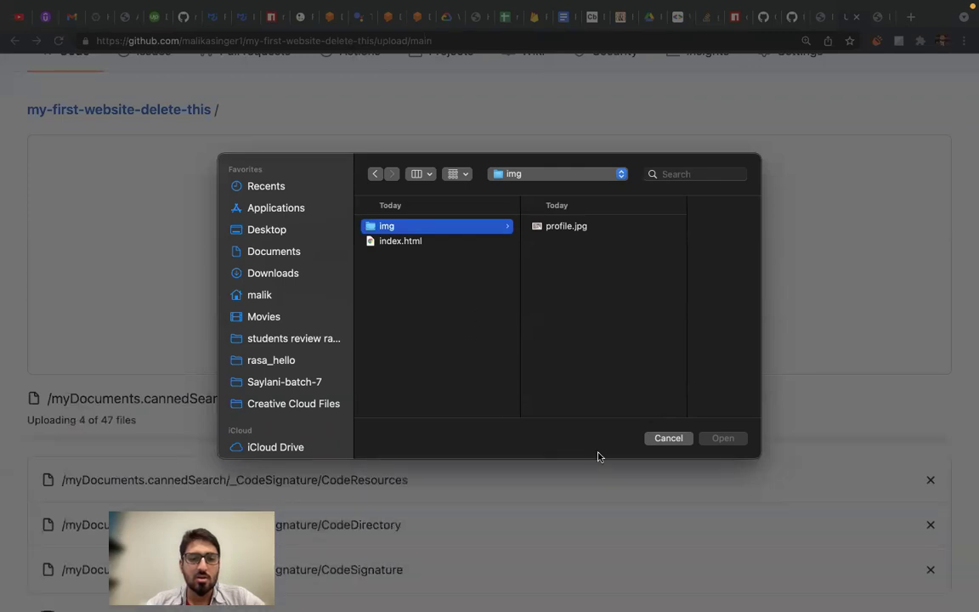
click(668, 438)
scroll(340, 408, down, 5)
scroll(318, 438, down, 2)
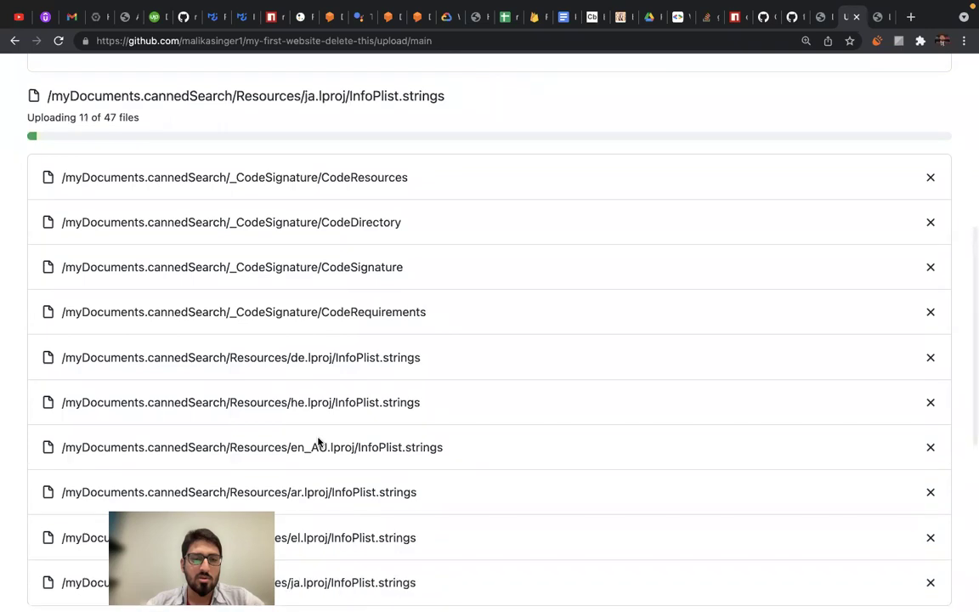
scroll(97, 257, left, 1)
scroll(97, 257, left, 2)
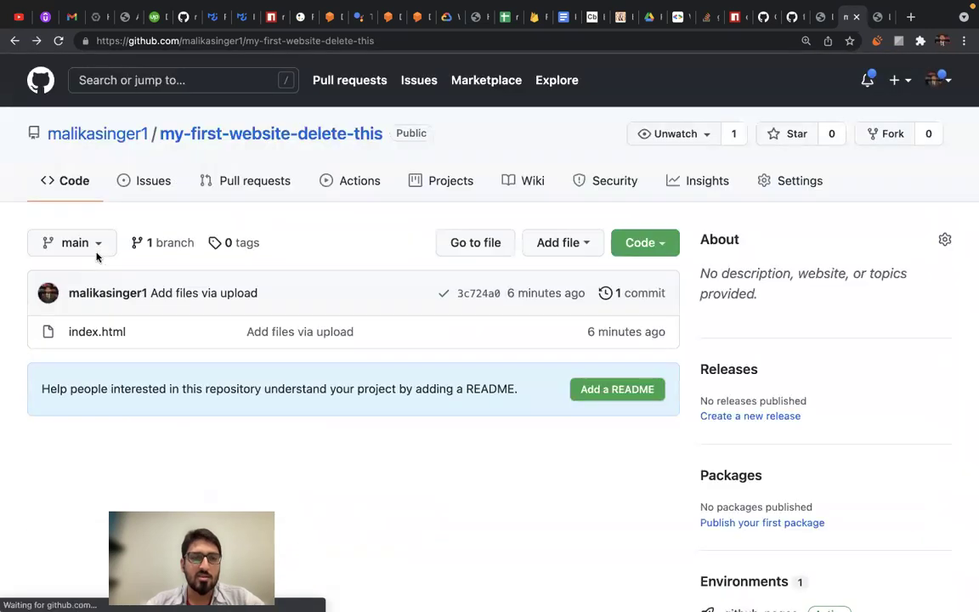
scroll(329, 253, right, 2)
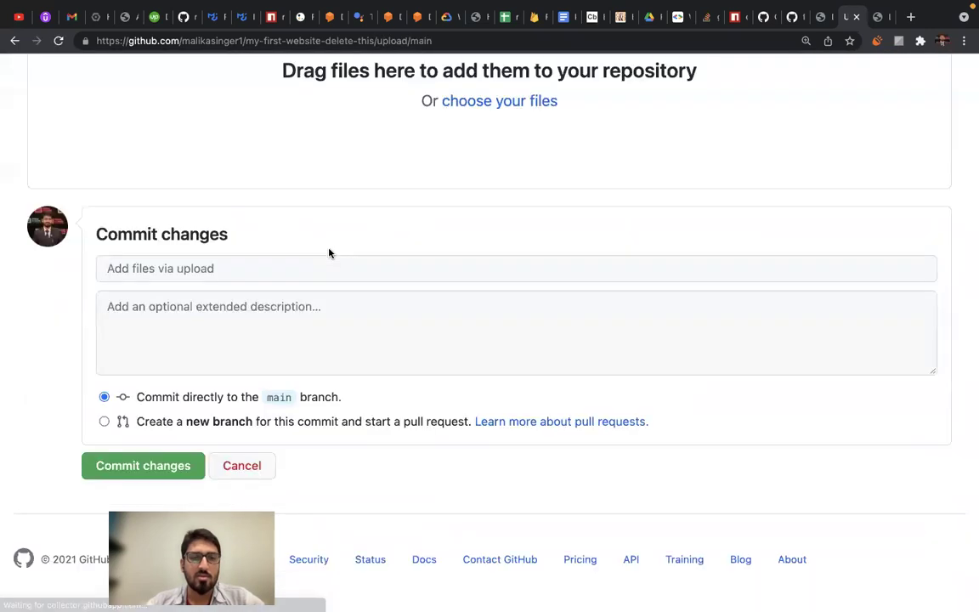
Step: Add the class3b folder's img folder, containing profile.jpg, to the repository upload
scroll(329, 252, up, 3)
scroll(329, 252, up, 1)
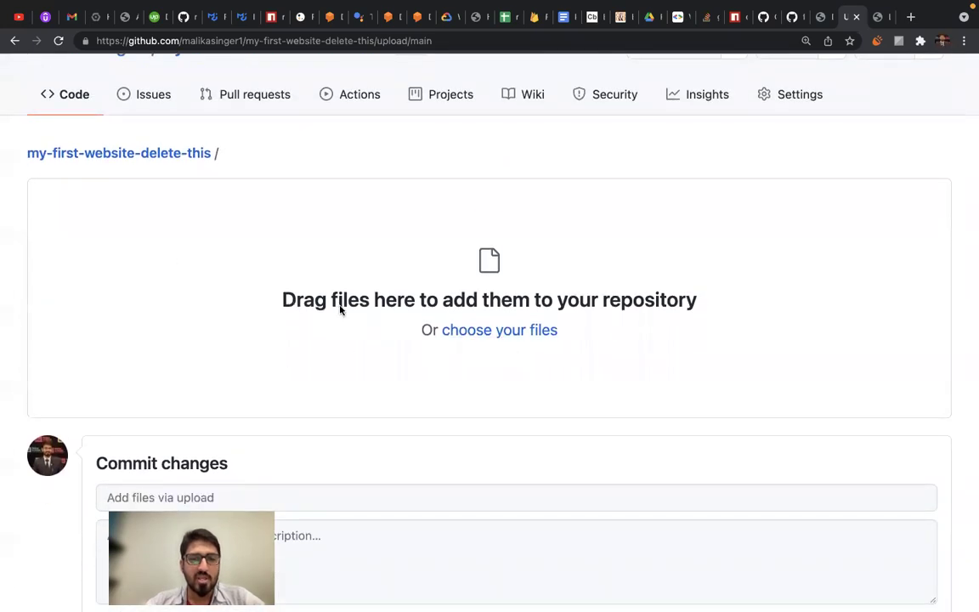
click(493, 333)
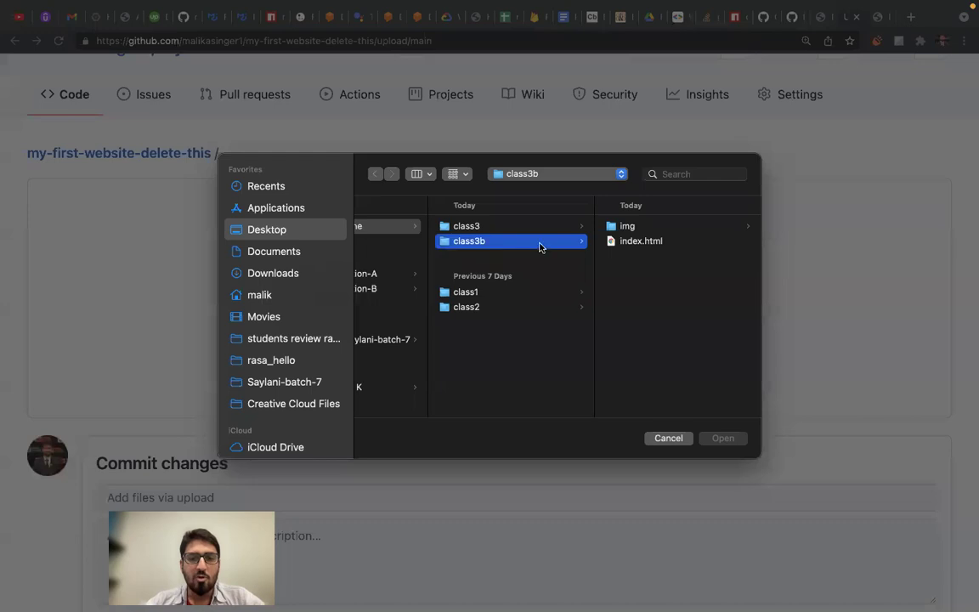
click(629, 227)
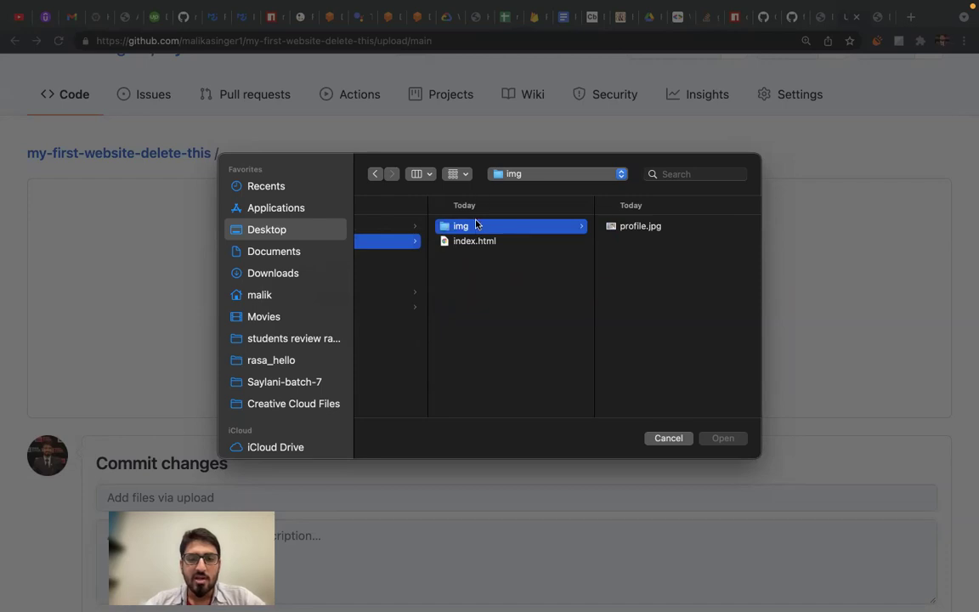
drag(480, 230, 142, 266)
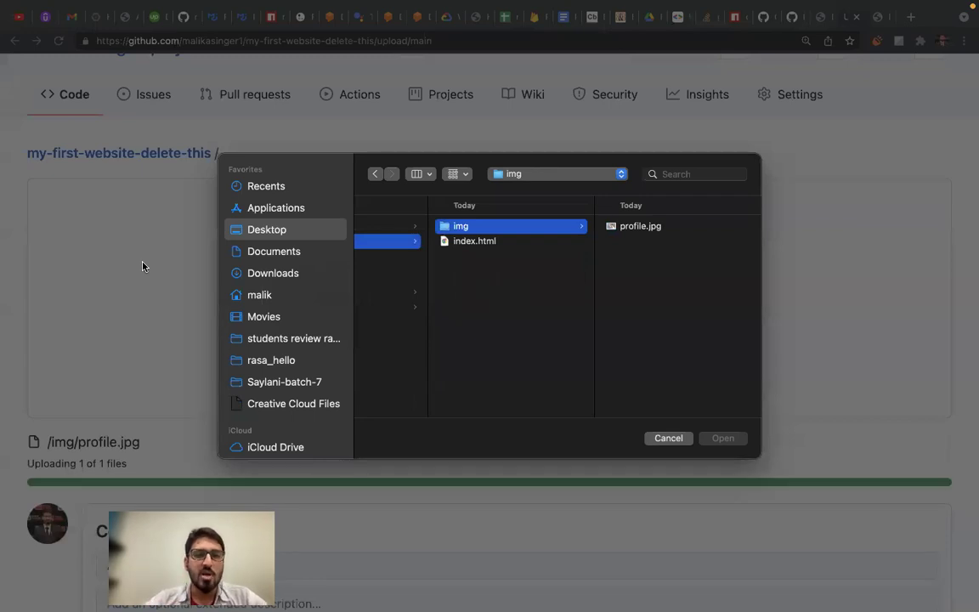
click(667, 438)
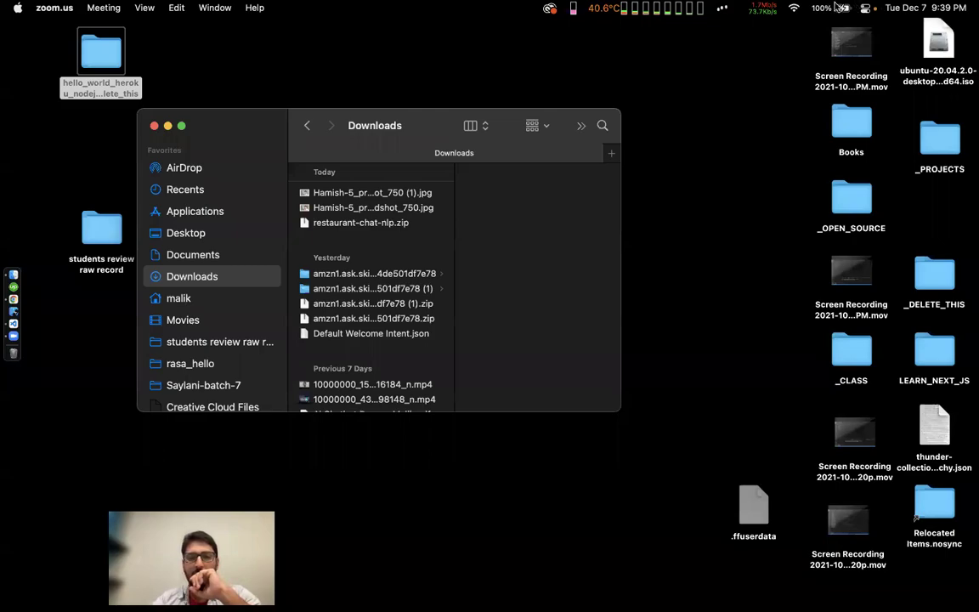
Step: Return to the published index.html page in Chrome, show it full screen and reload it
key(super+Tab)
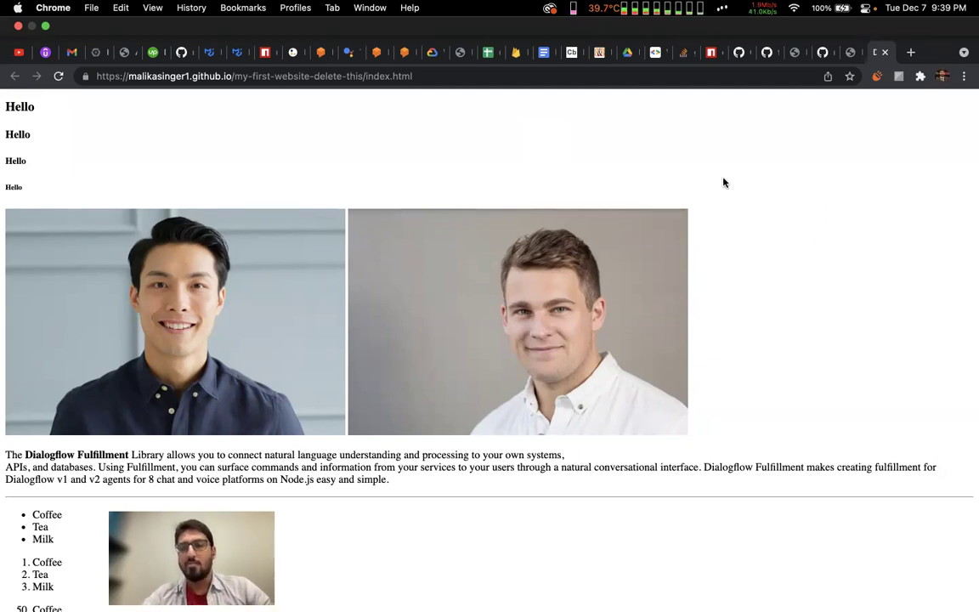
key(ctrl+super+f)
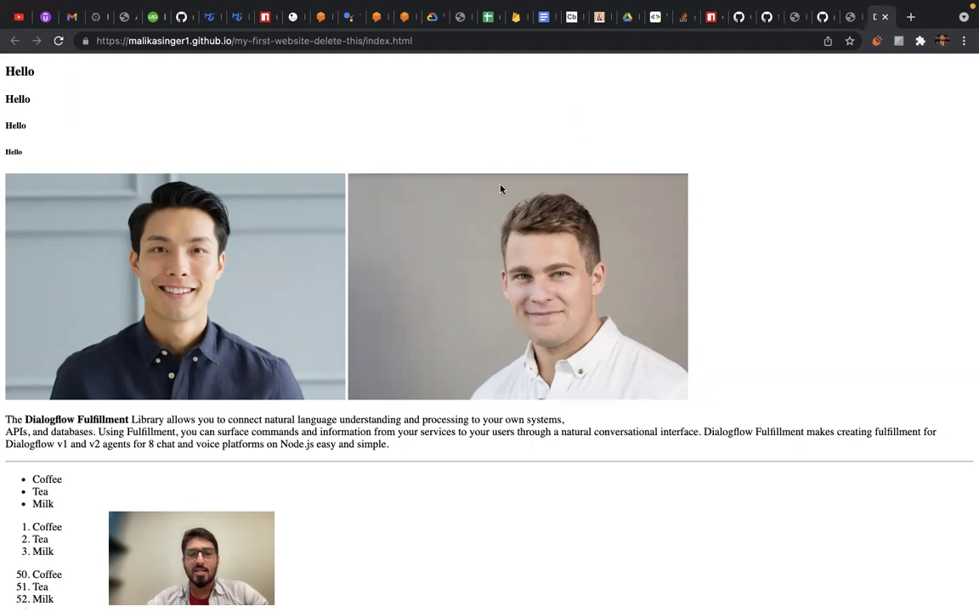
scroll(501, 323, down, 2)
key(super+r)
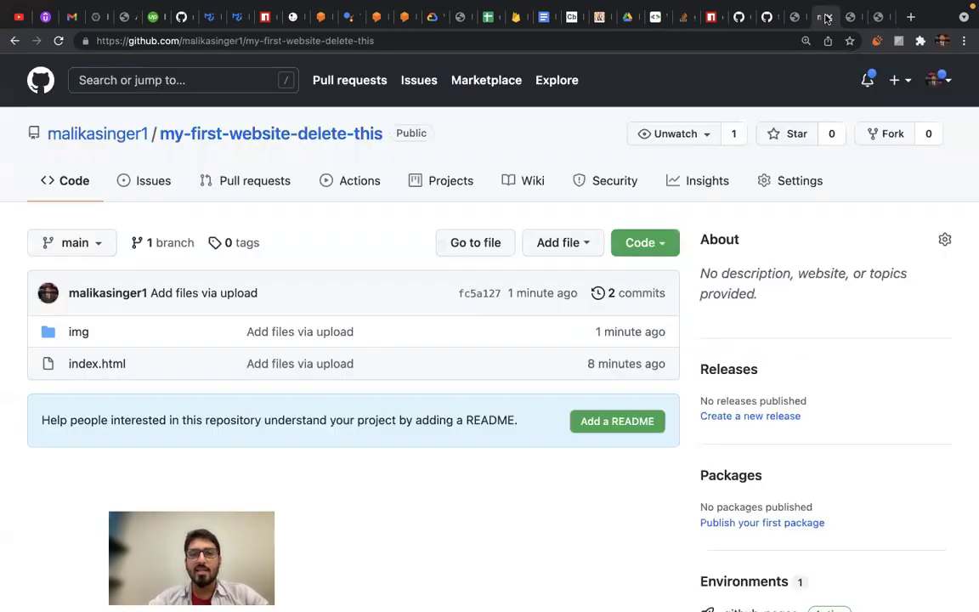
Step: Open the img folder in the my-first-website-delete-this repository and delete that directory
click(825, 17)
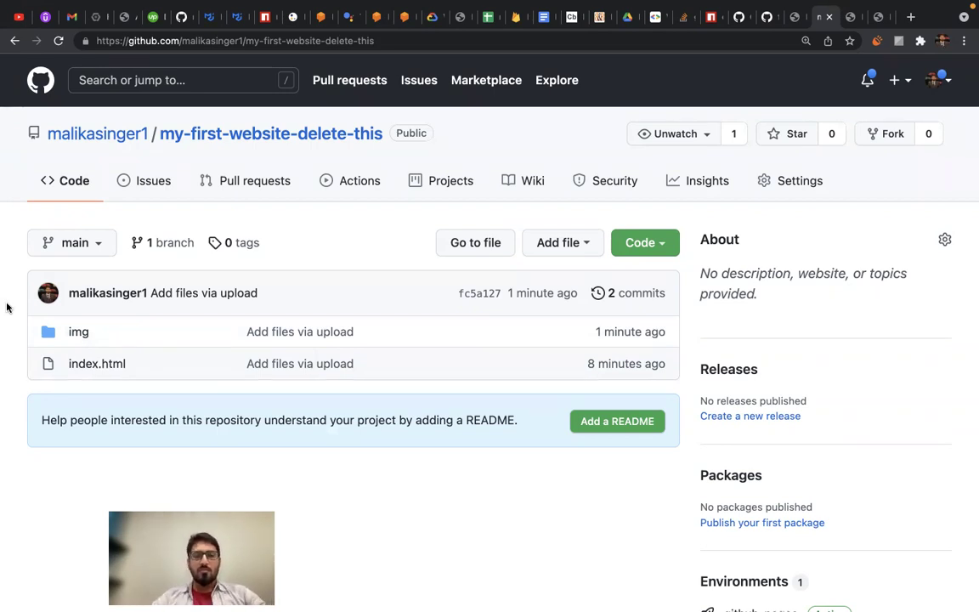
scroll(11, 318, down, 1)
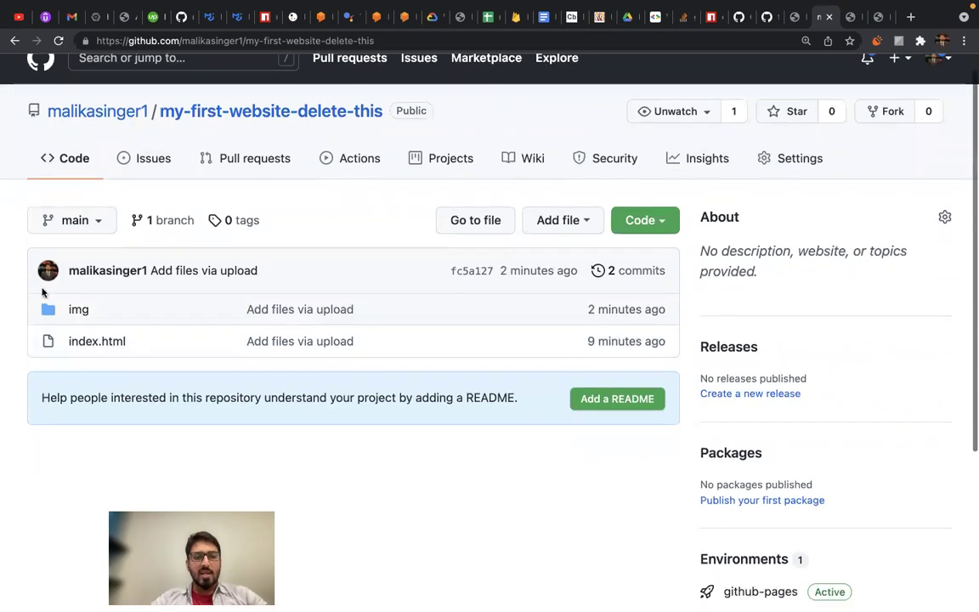
click(75, 311)
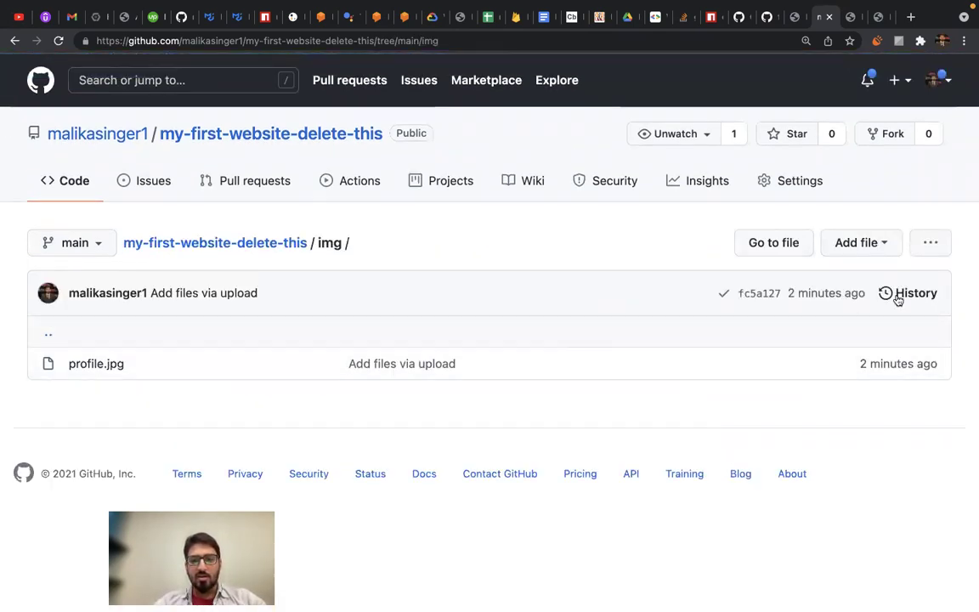
click(921, 244)
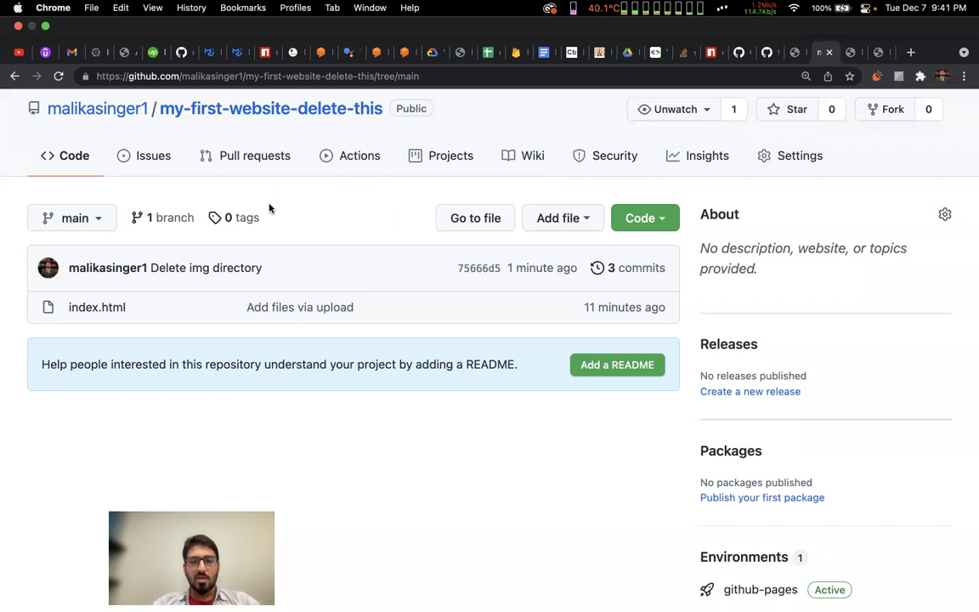
Step: Open the repository's page for uploading files to the main branch
click(583, 220)
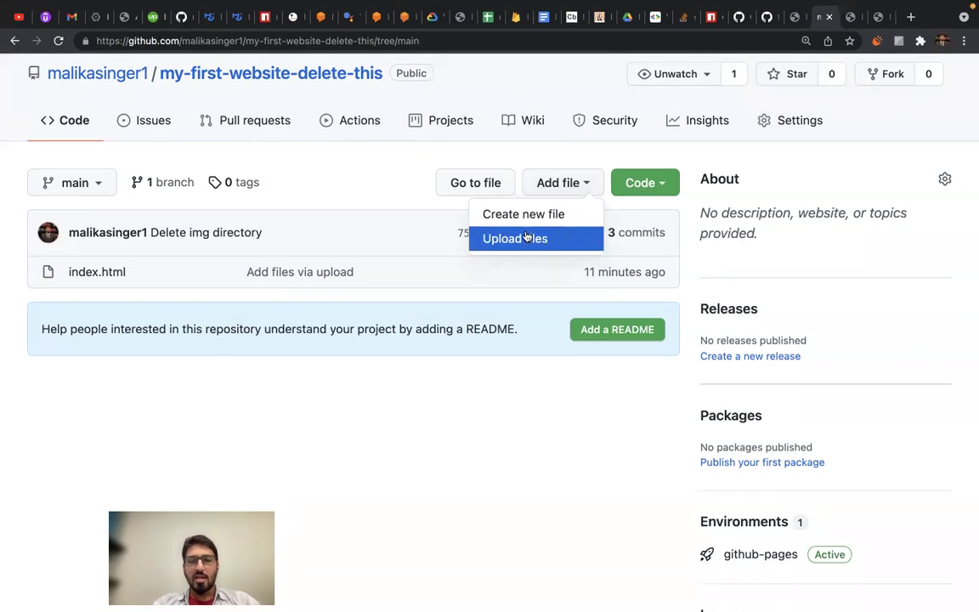
click(509, 239)
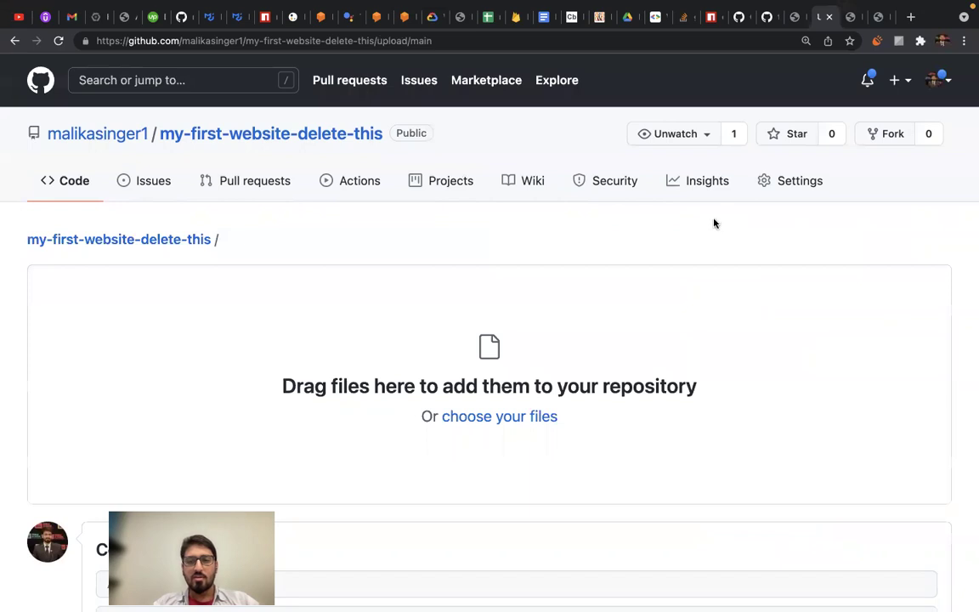
scroll(494, 283, down, 3)
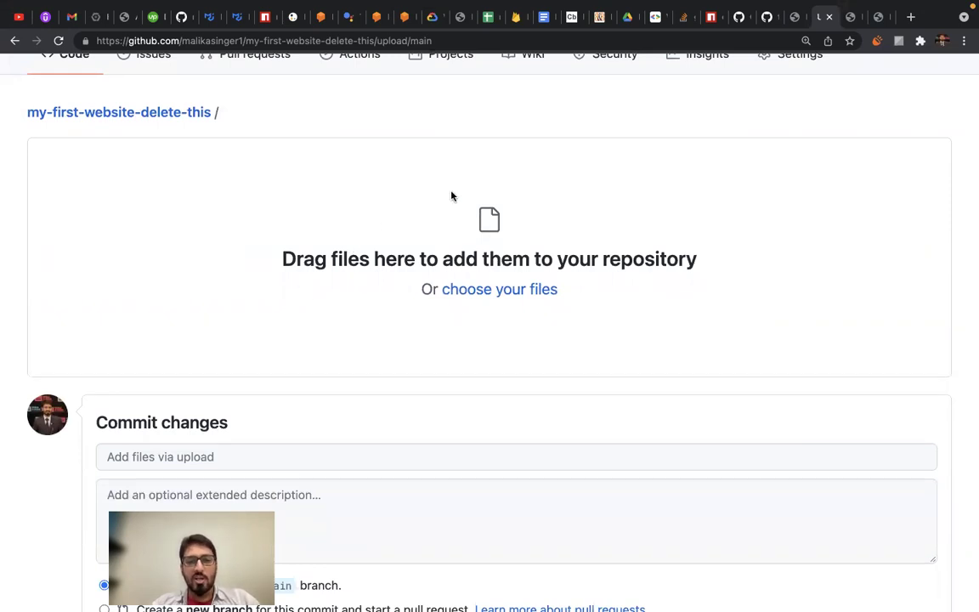
scroll(451, 197, down, 1)
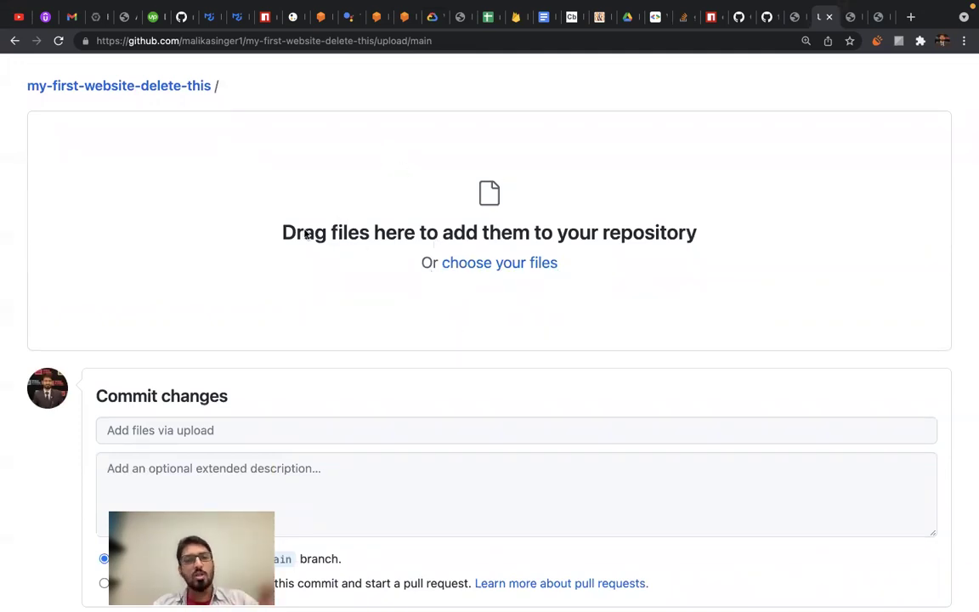
Step: Locate the img folder in Finder under Ai-Chatbot-Online/class3b and add it to the GitHub upload
key(ctrl+Left)
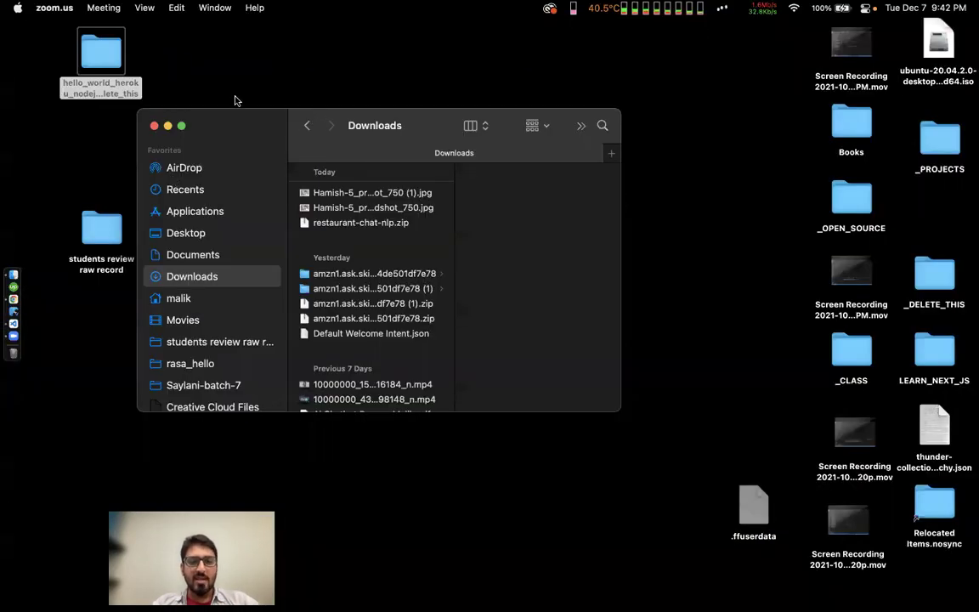
drag(222, 125, 198, 100)
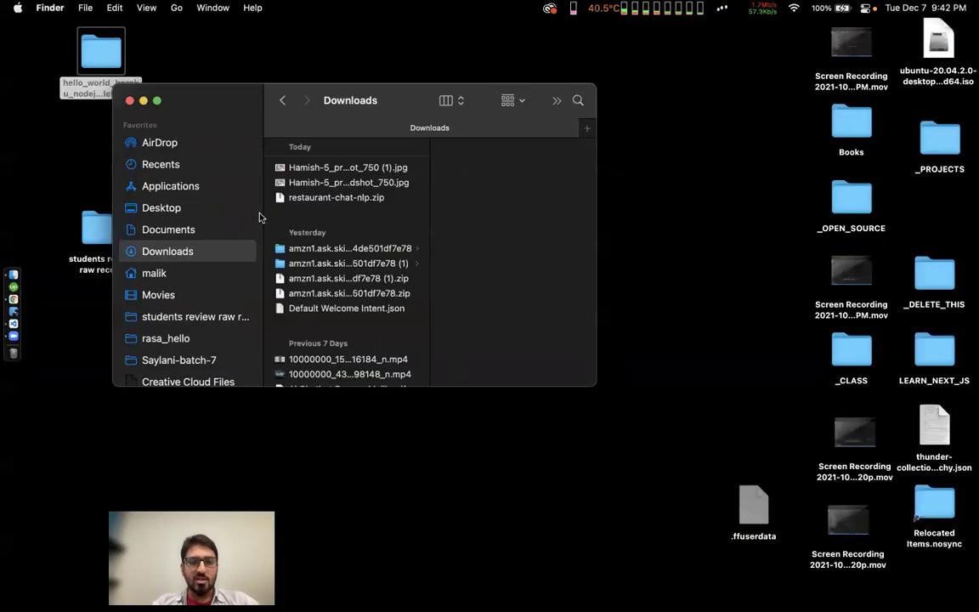
click(174, 208)
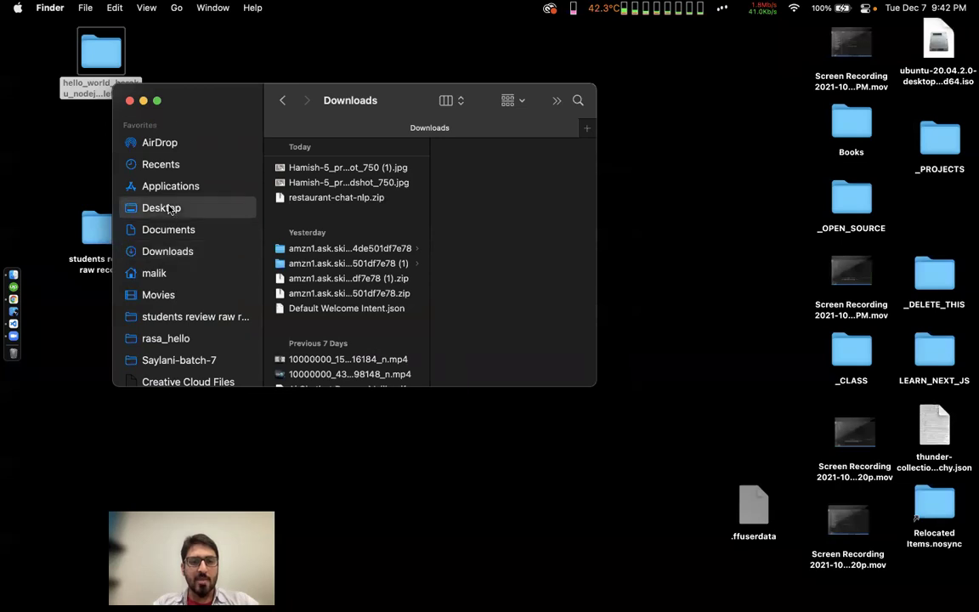
click(306, 149)
click(499, 150)
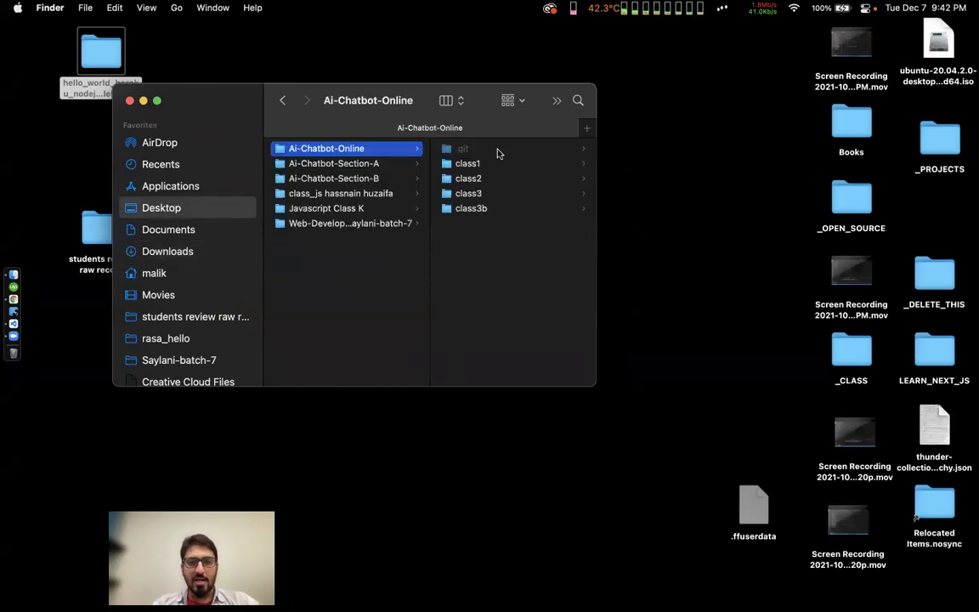
click(475, 208)
click(466, 150)
drag(348, 153, 503, 198)
key(ctrl+Right)
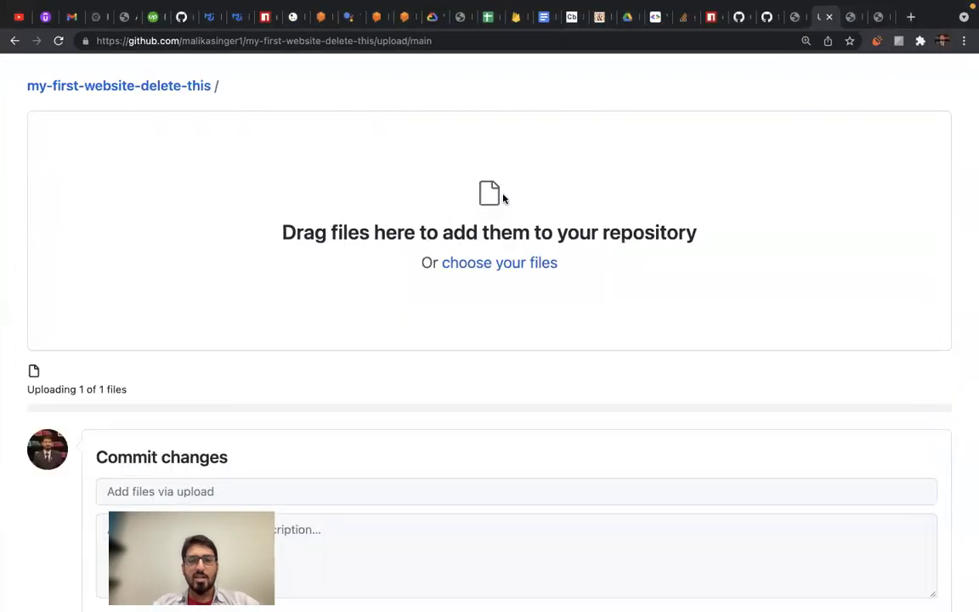
Step: Commit the uploaded img/profile.jpg directly to the main branch and check the img entry in the repository's file list
scroll(268, 349, down, 4)
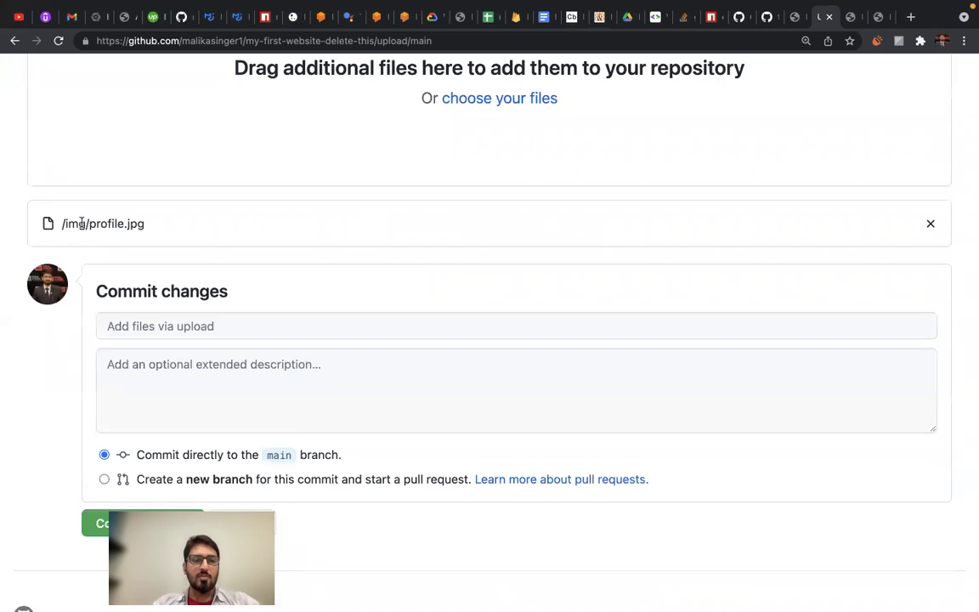
drag(72, 222, 145, 223)
click(146, 221)
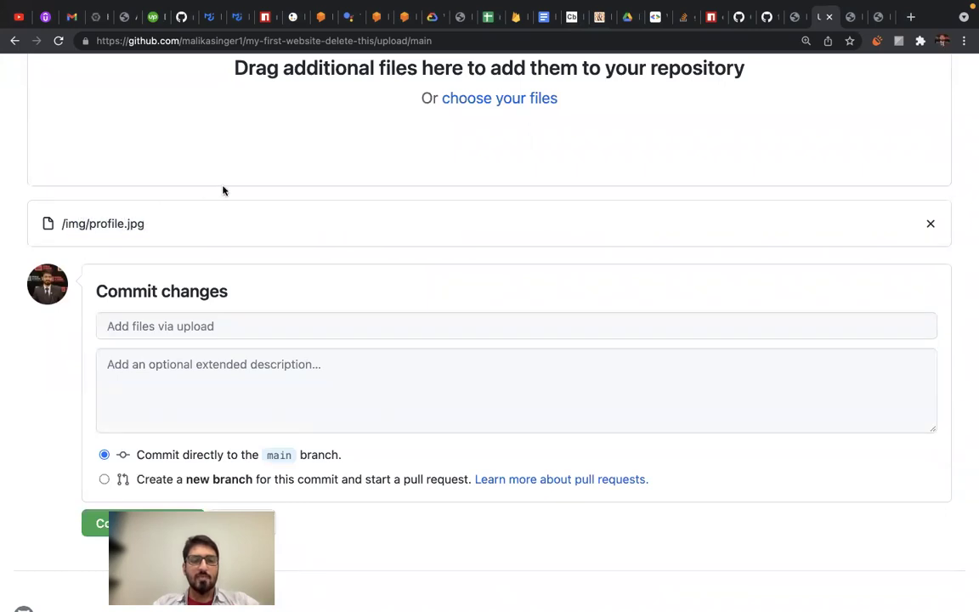
scroll(255, 285, down, 1)
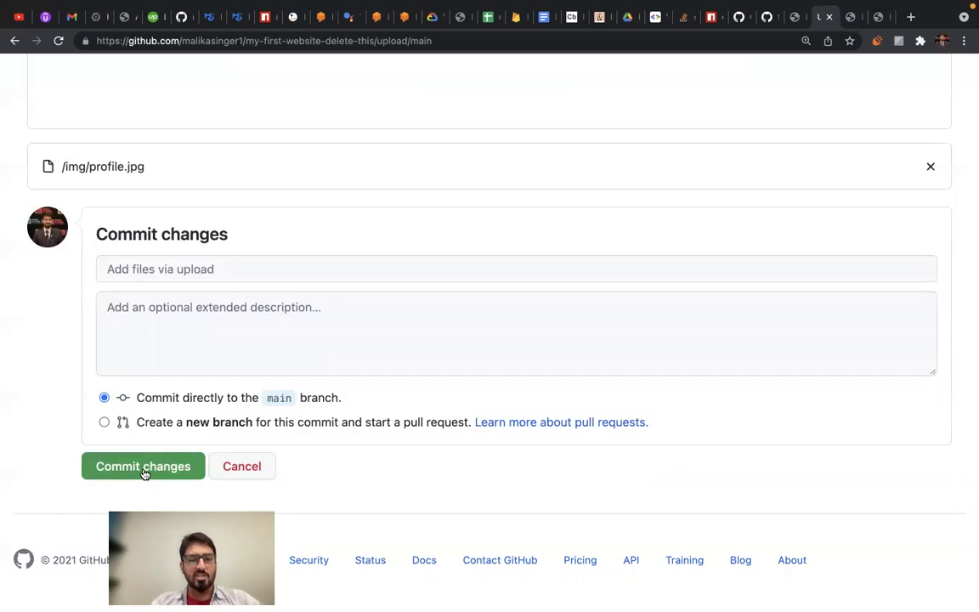
click(143, 467)
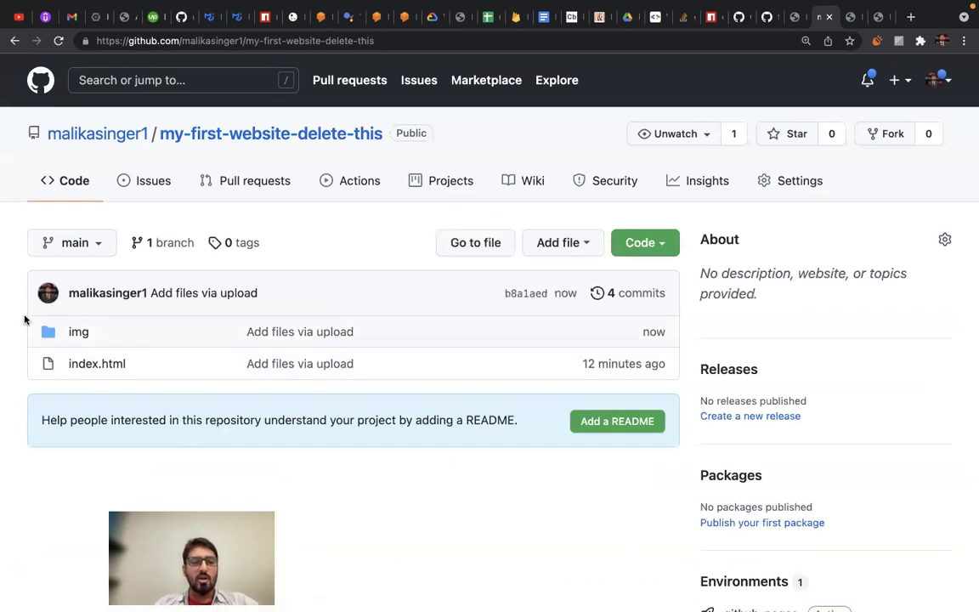
drag(25, 319, 90, 333)
click(13, 322)
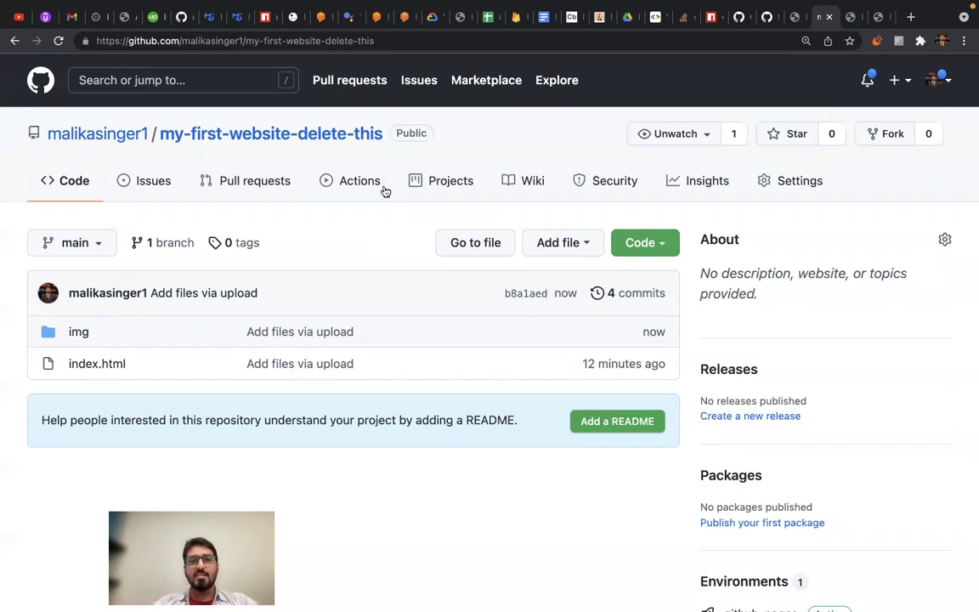
Step: Switch to the published index.html page and open the browser's element inspector on it
mouse_move(438, 4)
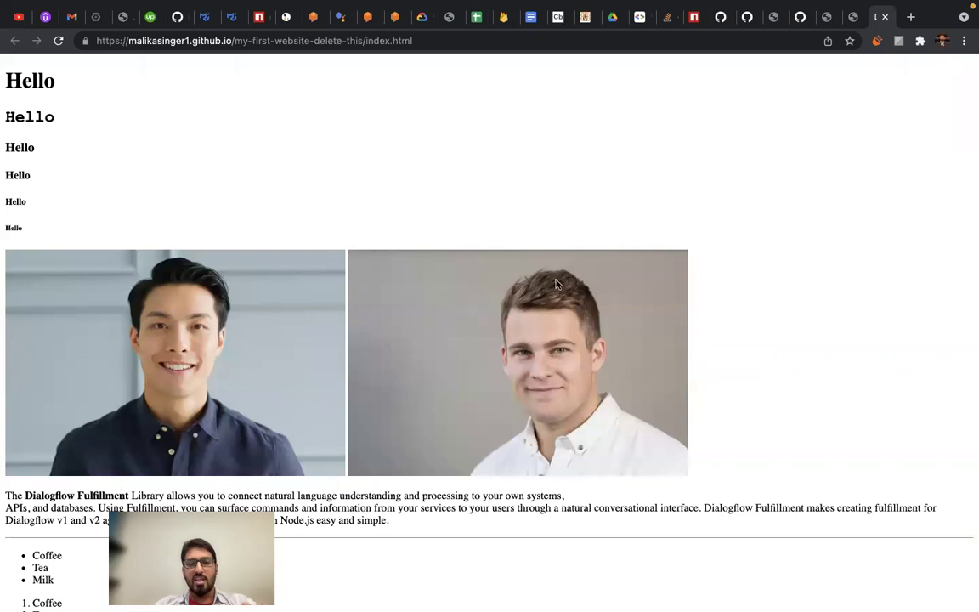
right_click(109, 120)
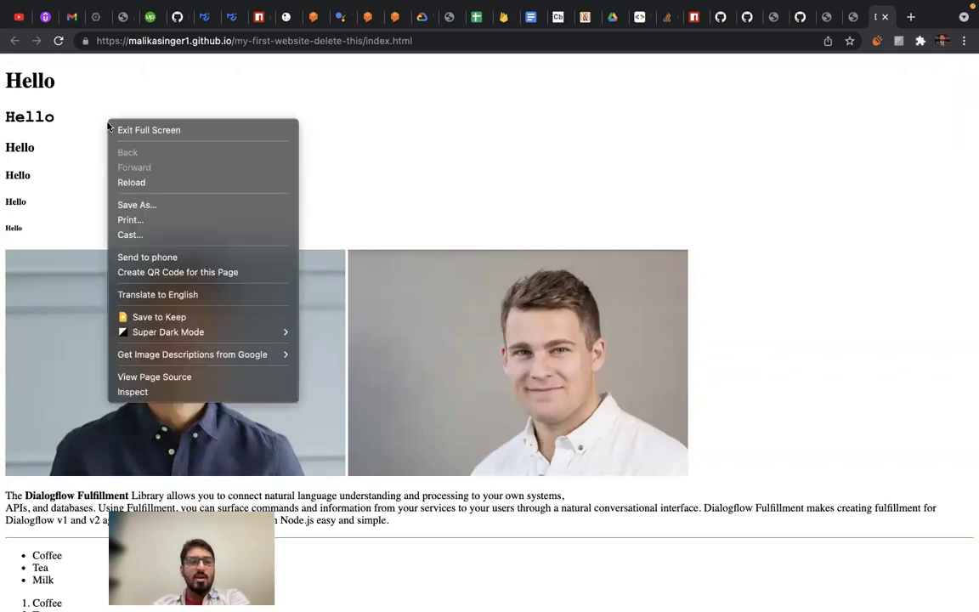
click(143, 389)
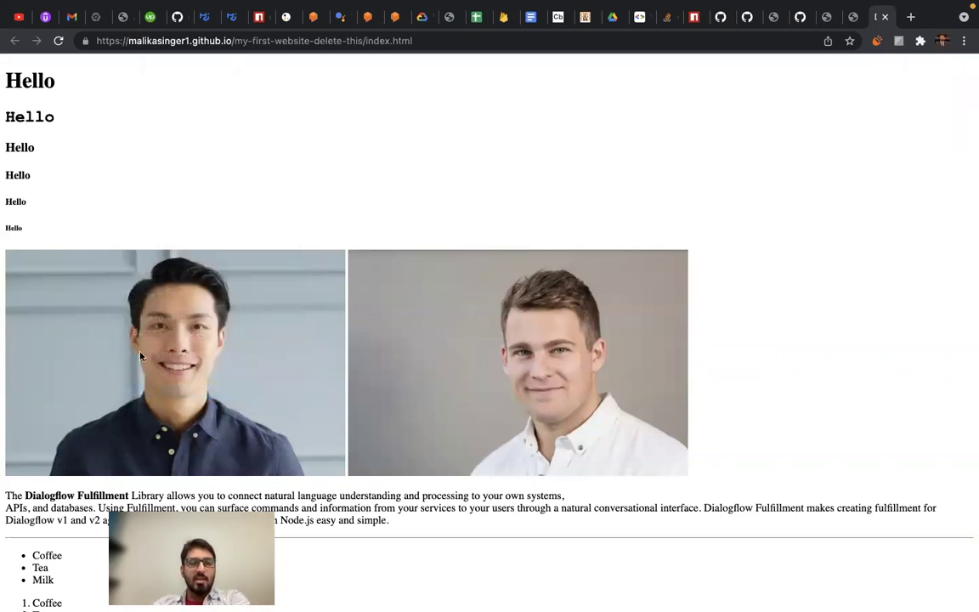
Step: Empty the cache and hard reload the published index.html page, then close the developer tools
right_click(57, 41)
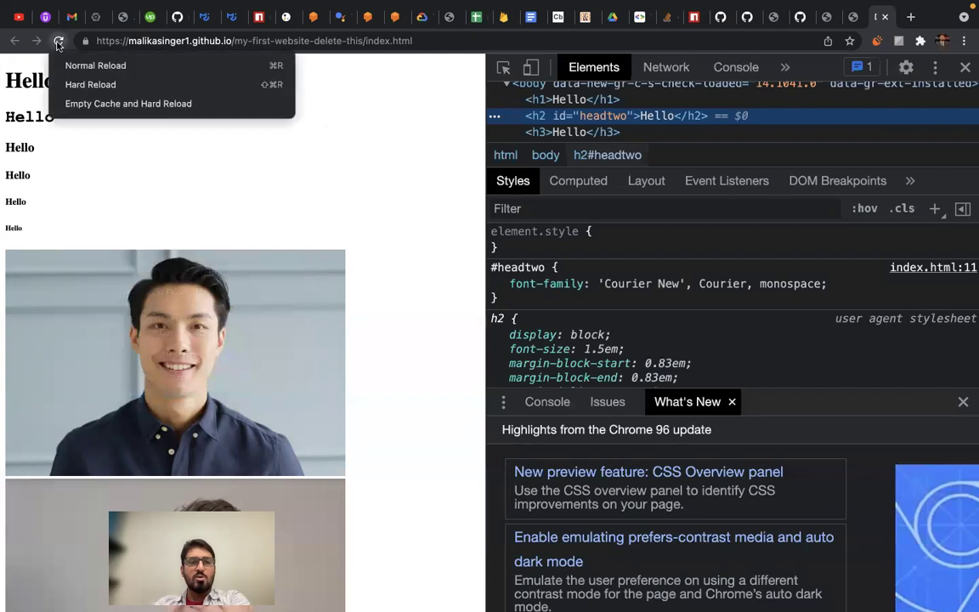
click(80, 104)
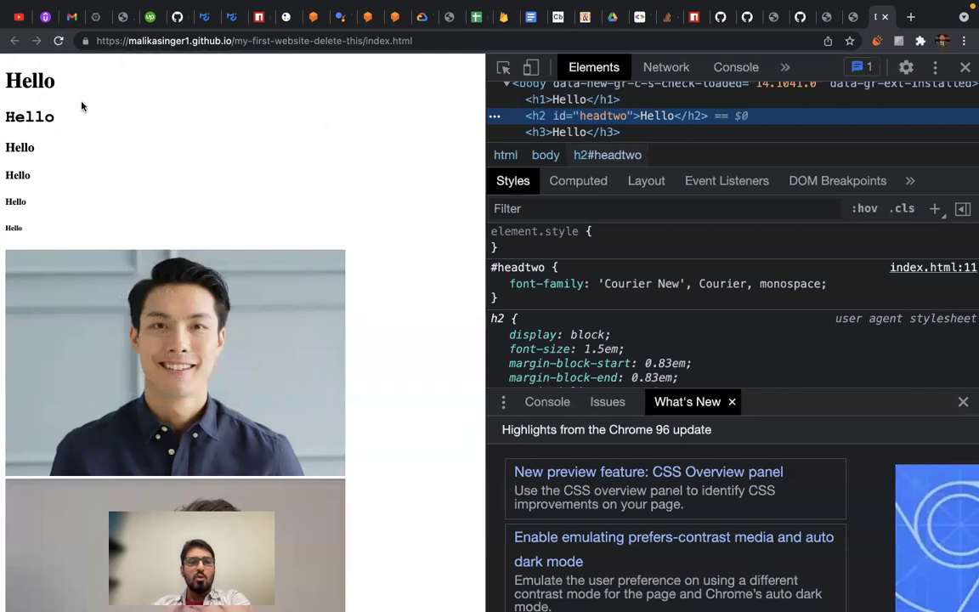
right_click(58, 41)
click(179, 160)
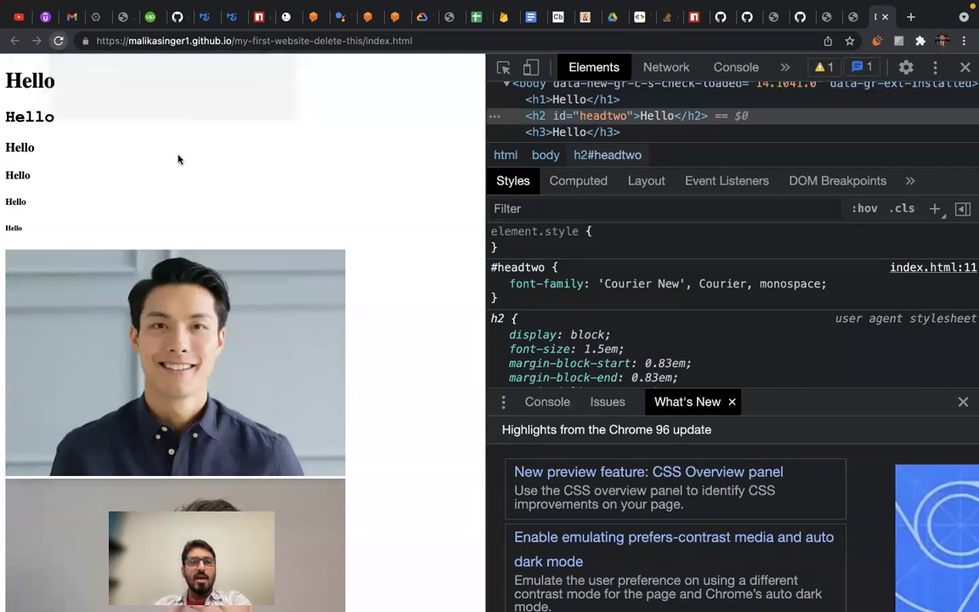
click(966, 66)
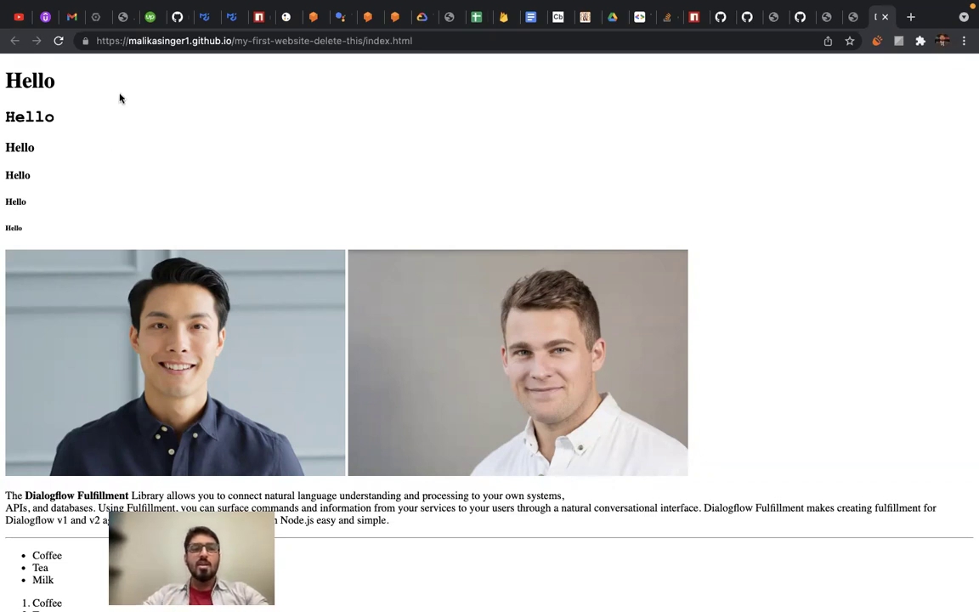
Step: Reopen the inspector on the first Hello heading and repeat the empty-cache hard reload of the published page
right_click(90, 81)
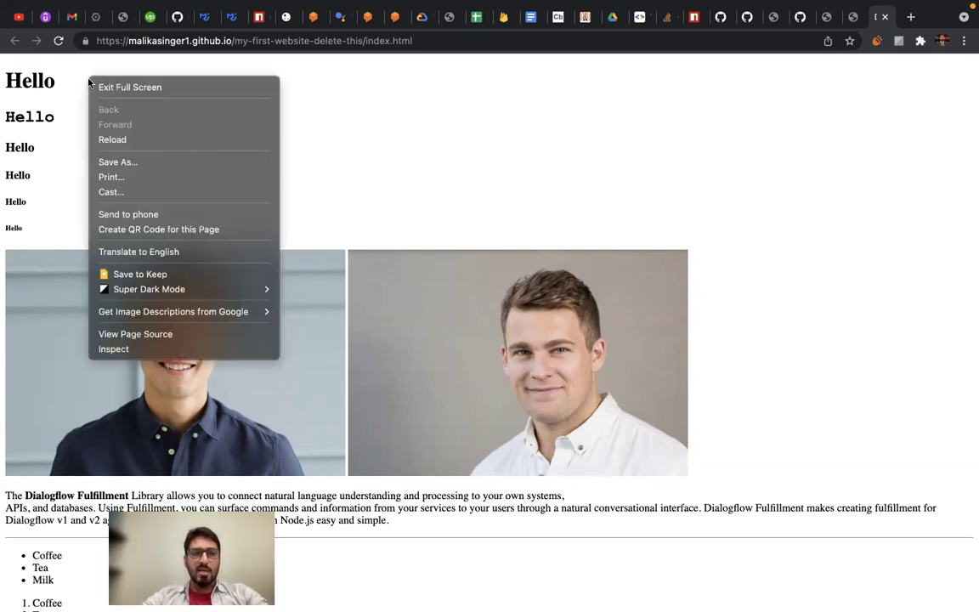
click(113, 349)
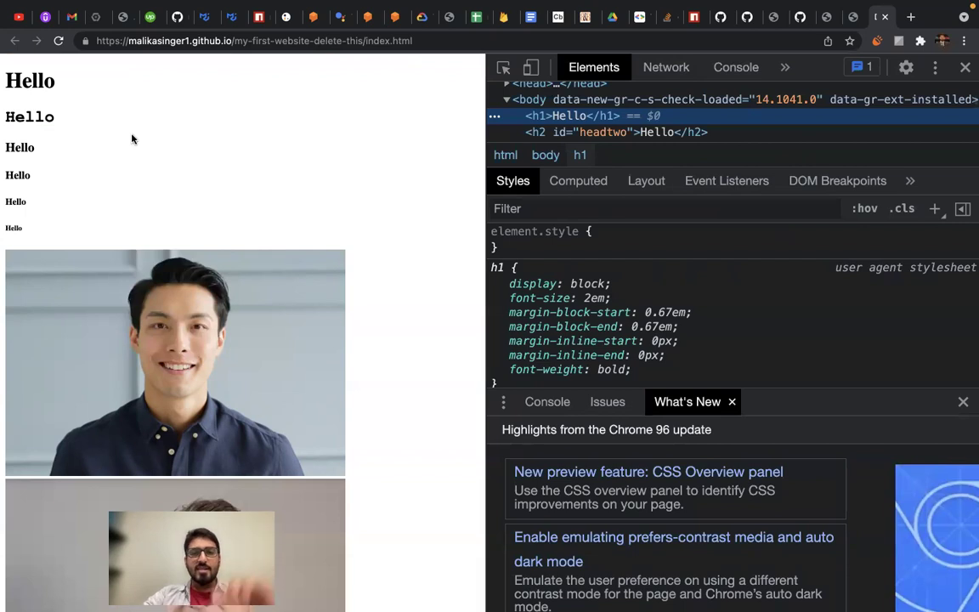
right_click(58, 43)
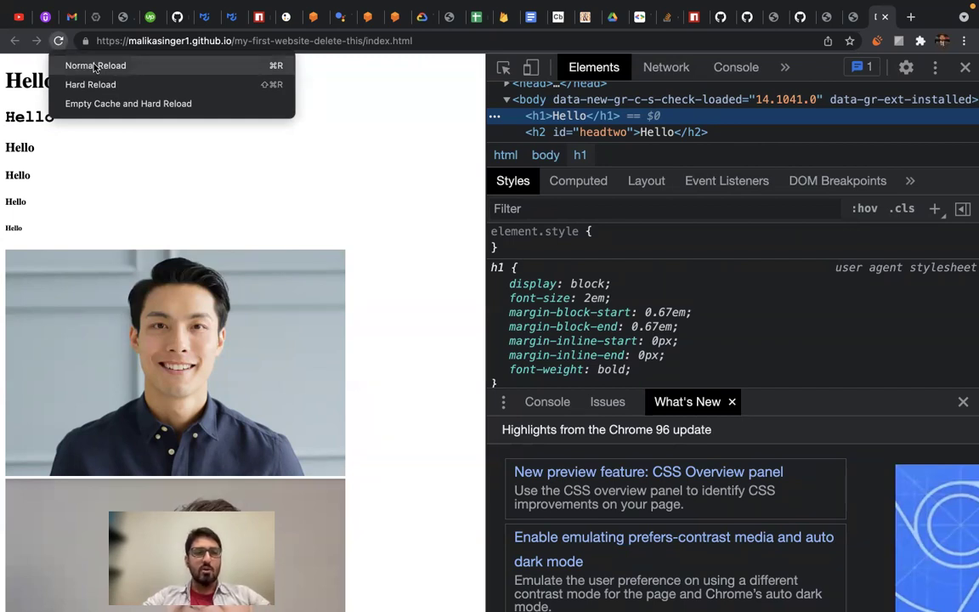
click(115, 111)
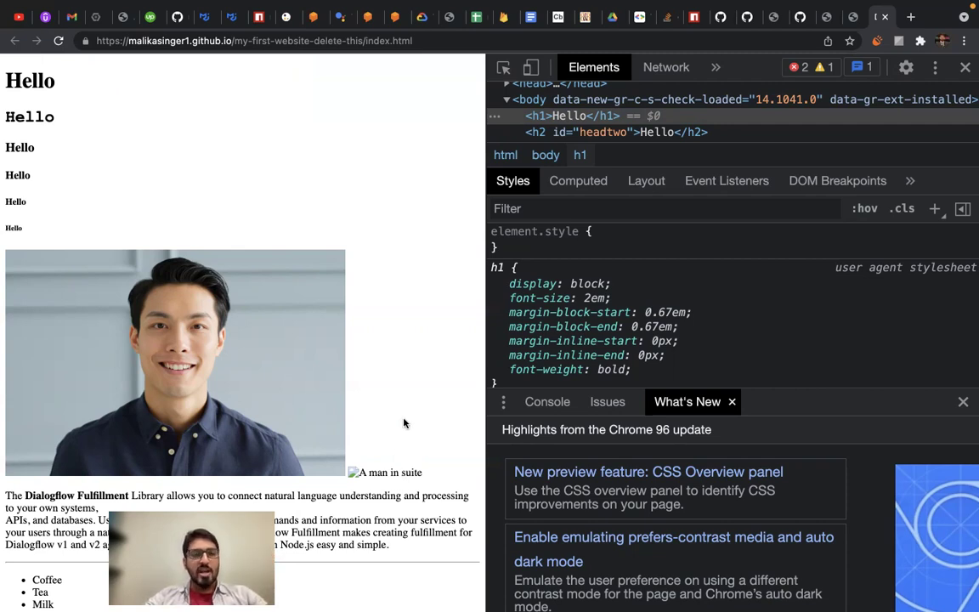
right_click(58, 43)
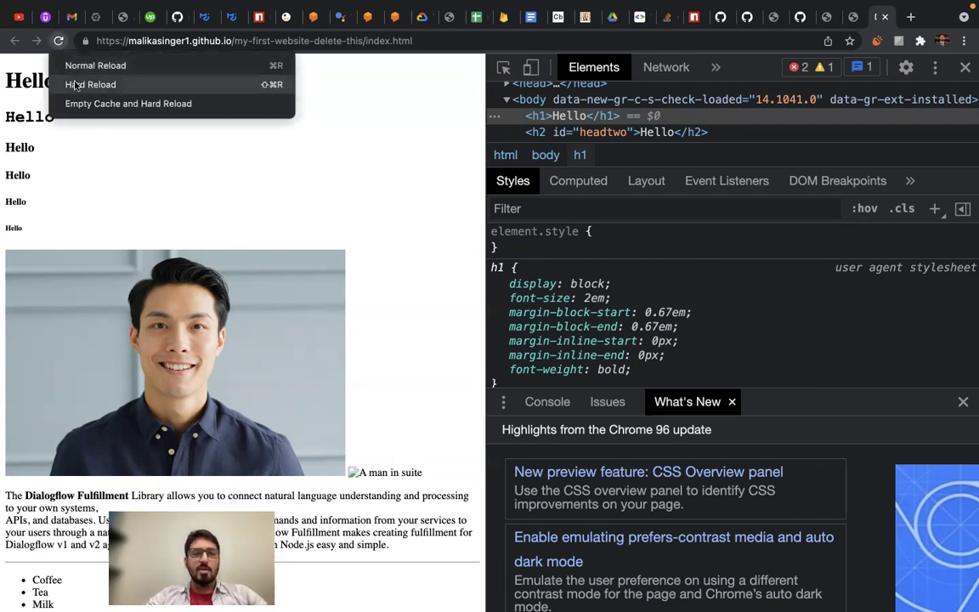
click(99, 104)
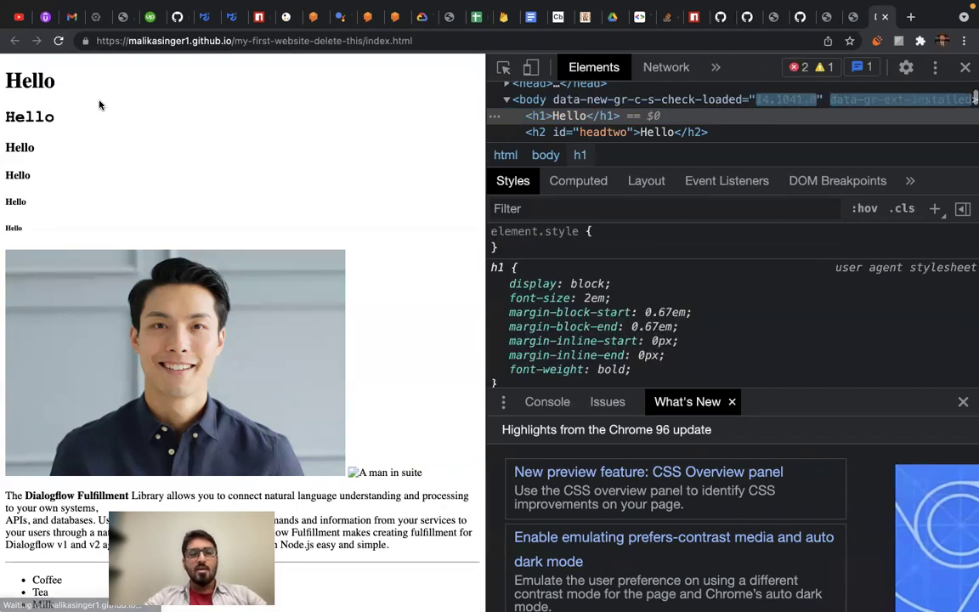
right_click(59, 43)
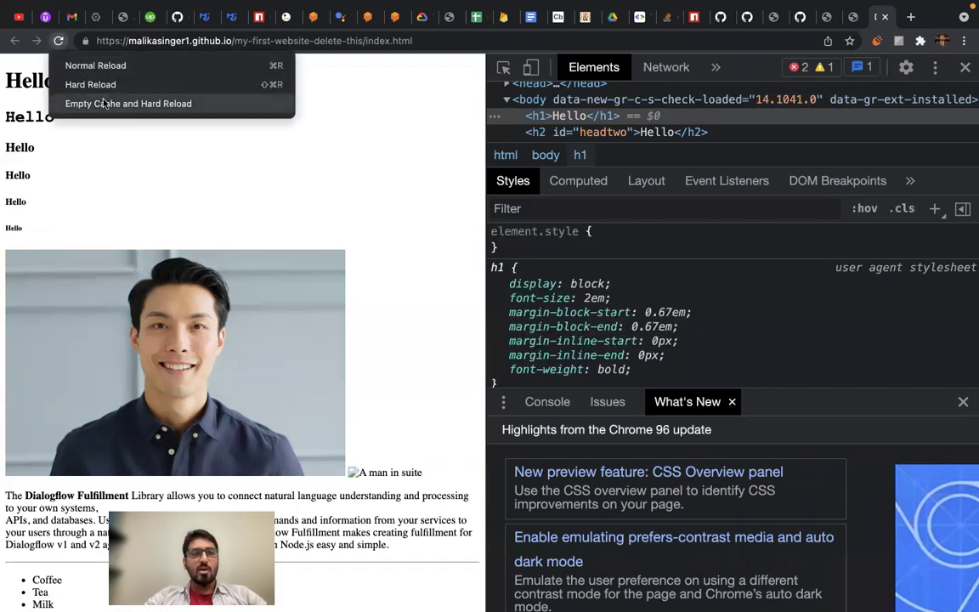